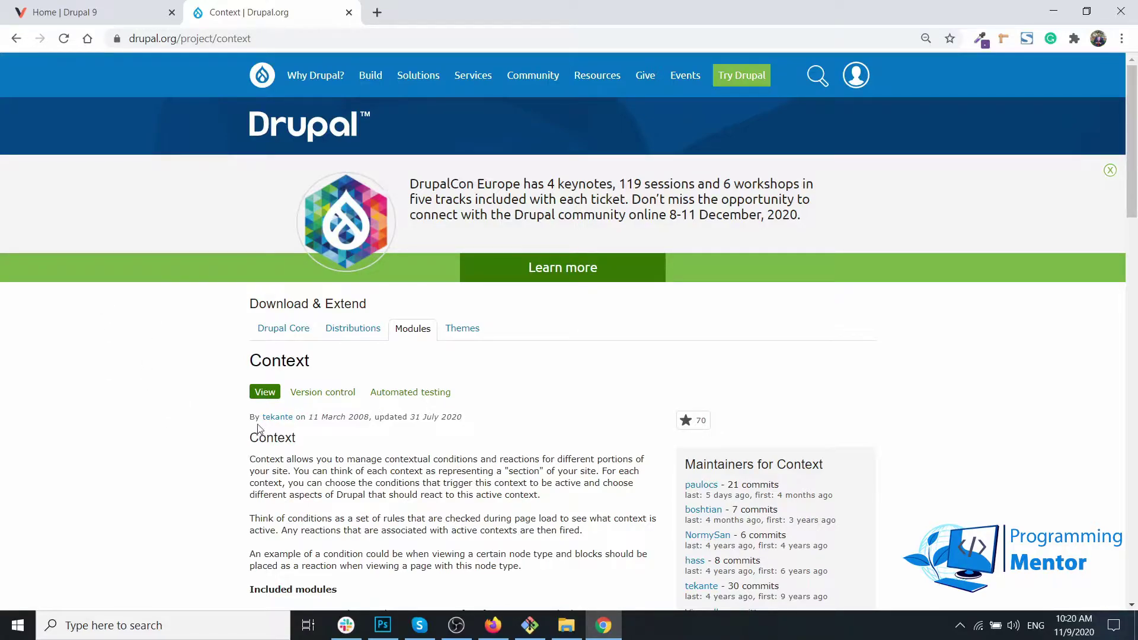
Step: Scroll the Context project page down to the Downloads list showing the 8.x-4.0-beta5 release
{"action": "scroll", "coordinate": [258, 428], "scroll_direction": "down", "scroll_amount": 5}
{"action": "scroll", "coordinate": [258, 428], "scroll_direction": "down", "scroll_amount": 12}
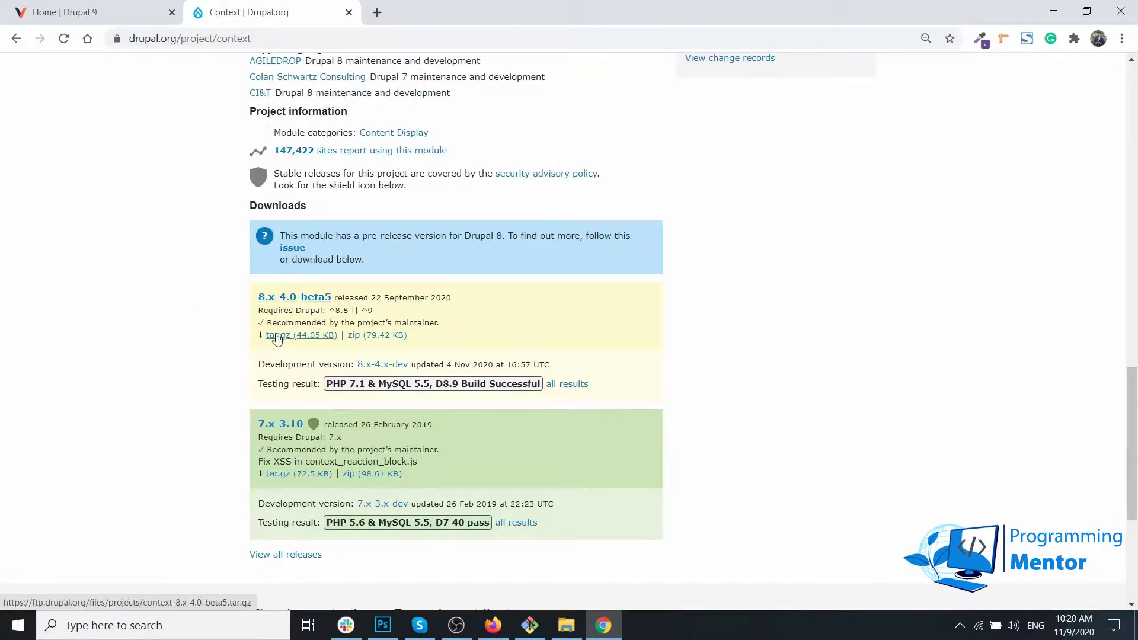
Step: Switch to the local Drupal 9 site and go to Structure > Context
{"action": "left_click", "coordinate": [493, 625]}
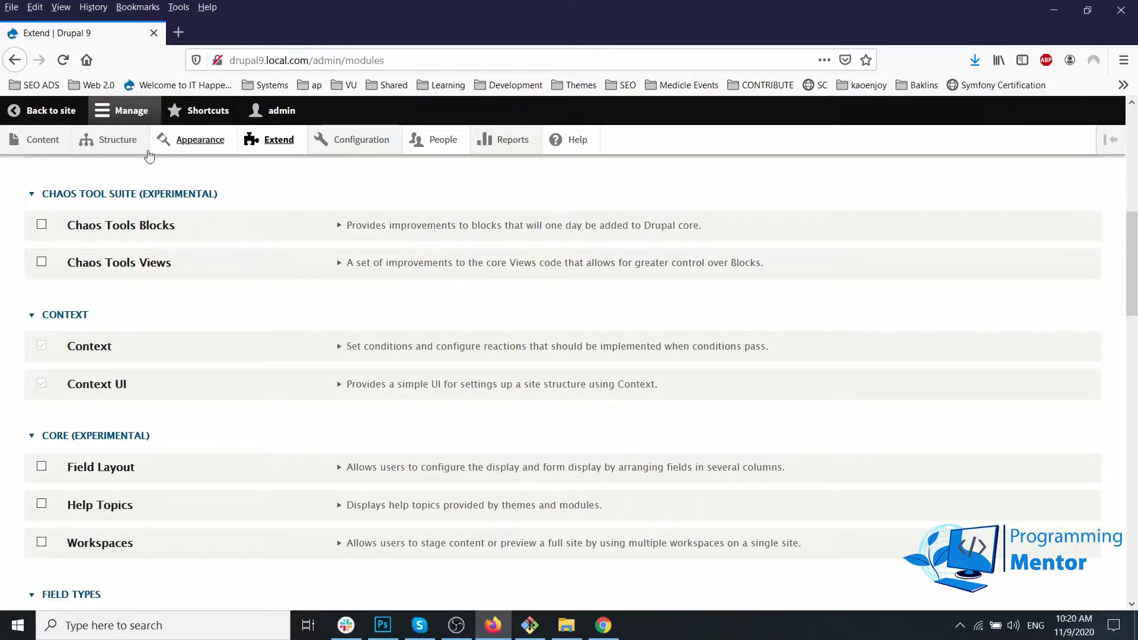
{"action": "mouse_move", "coordinate": [135, 153]}
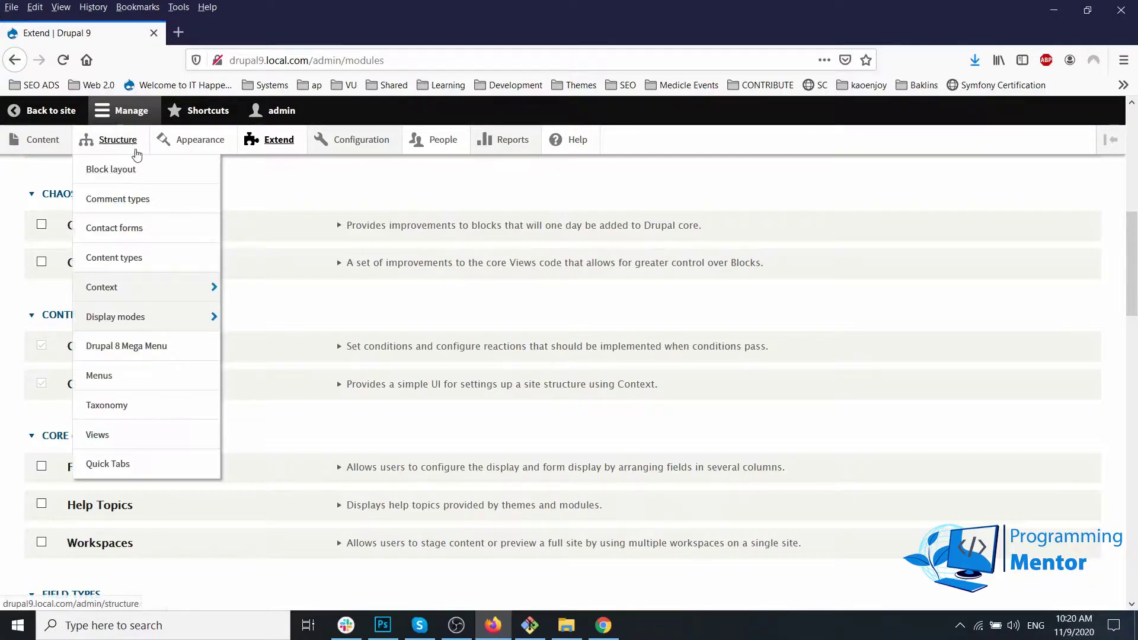
{"action": "mouse_move", "coordinate": [157, 284]}
{"action": "left_click", "coordinate": [115, 297]}
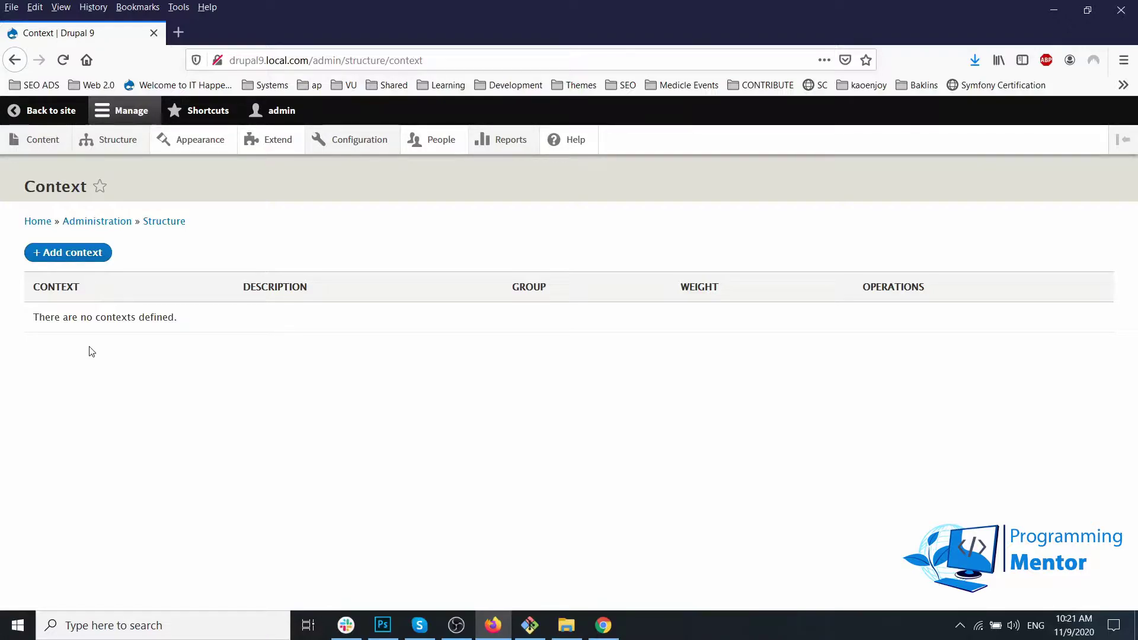
Step: Add a context labelled 'Blog' in group 'content' and save it
{"action": "left_click", "coordinate": [88, 254]}
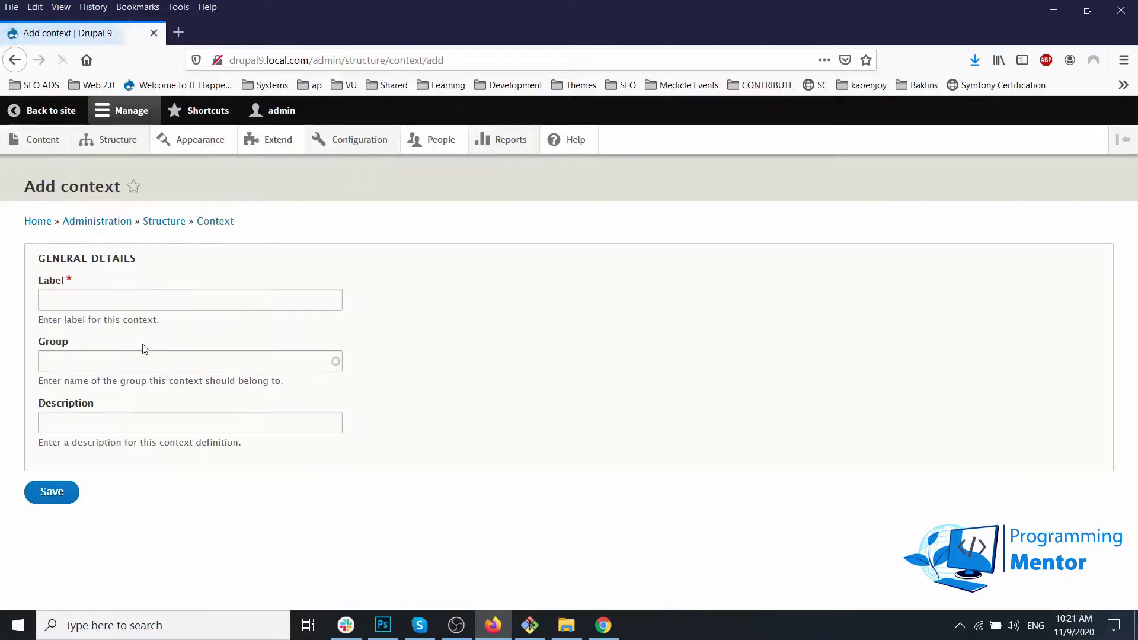
{"action": "left_click", "coordinate": [67, 304]}
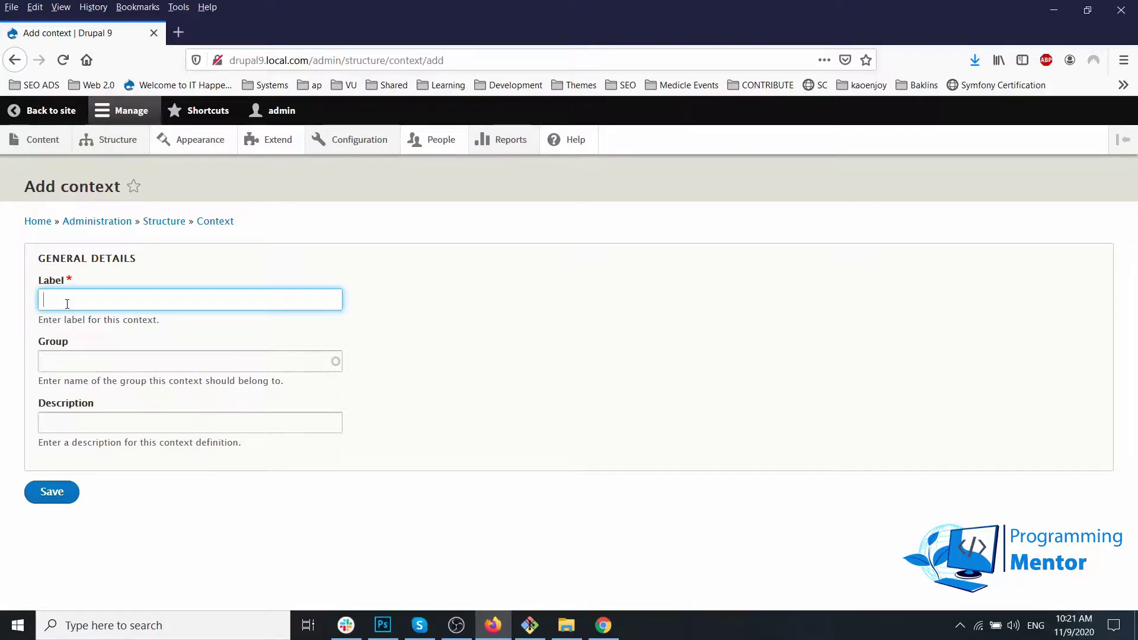
{"action": "type", "text": "Blog"}
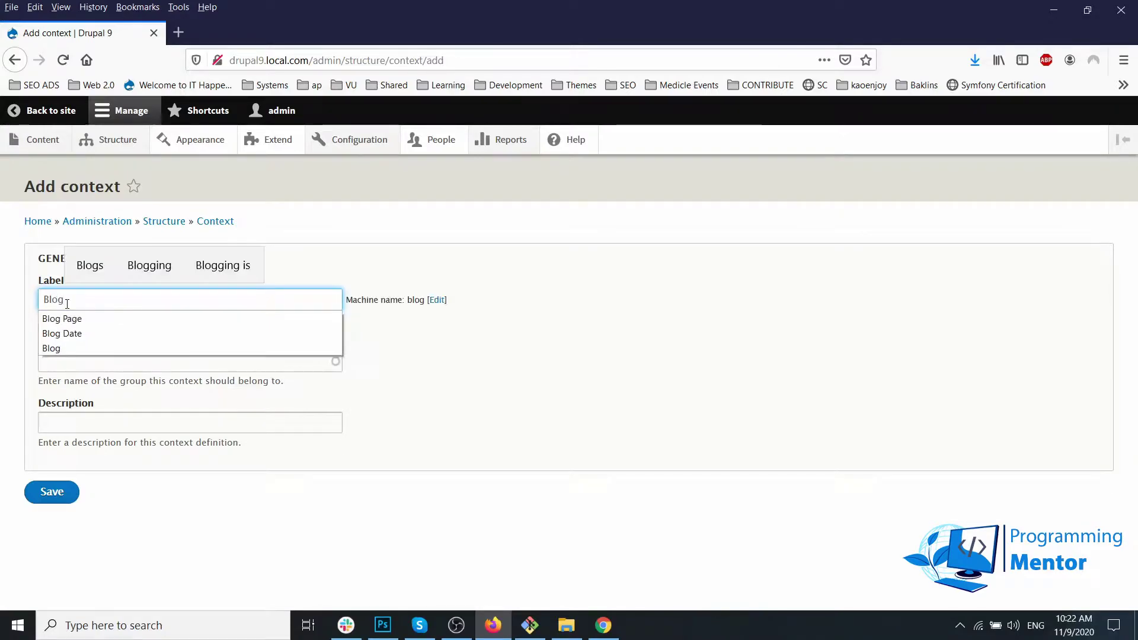
{"action": "left_click", "coordinate": [503, 351]}
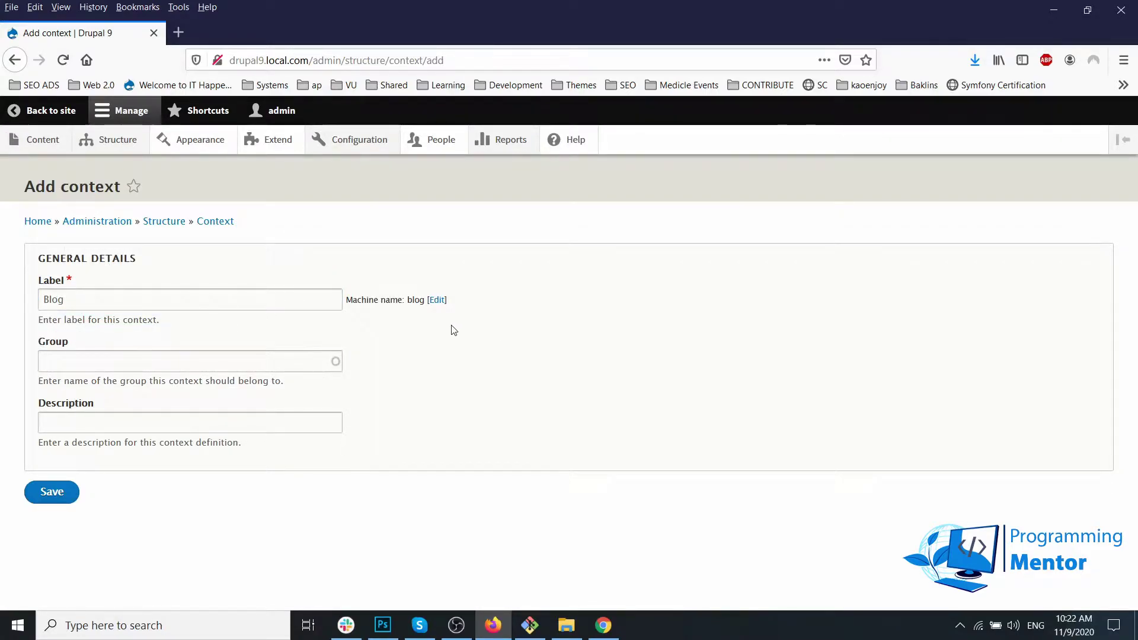
{"action": "left_click", "coordinate": [150, 359]}
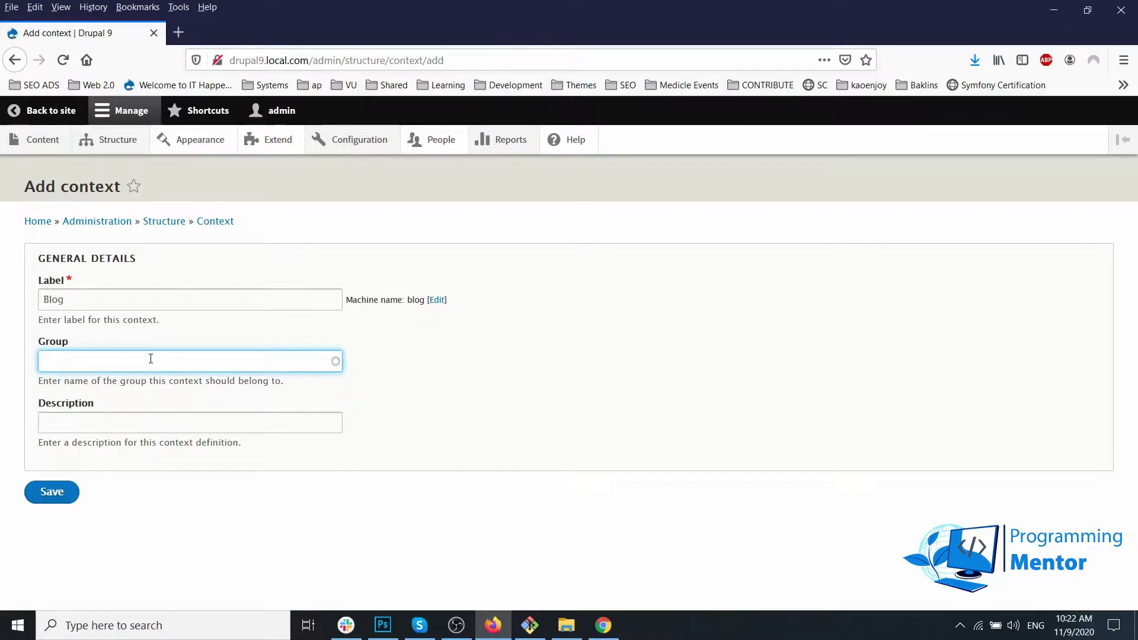
{"action": "type", "text": "content"}
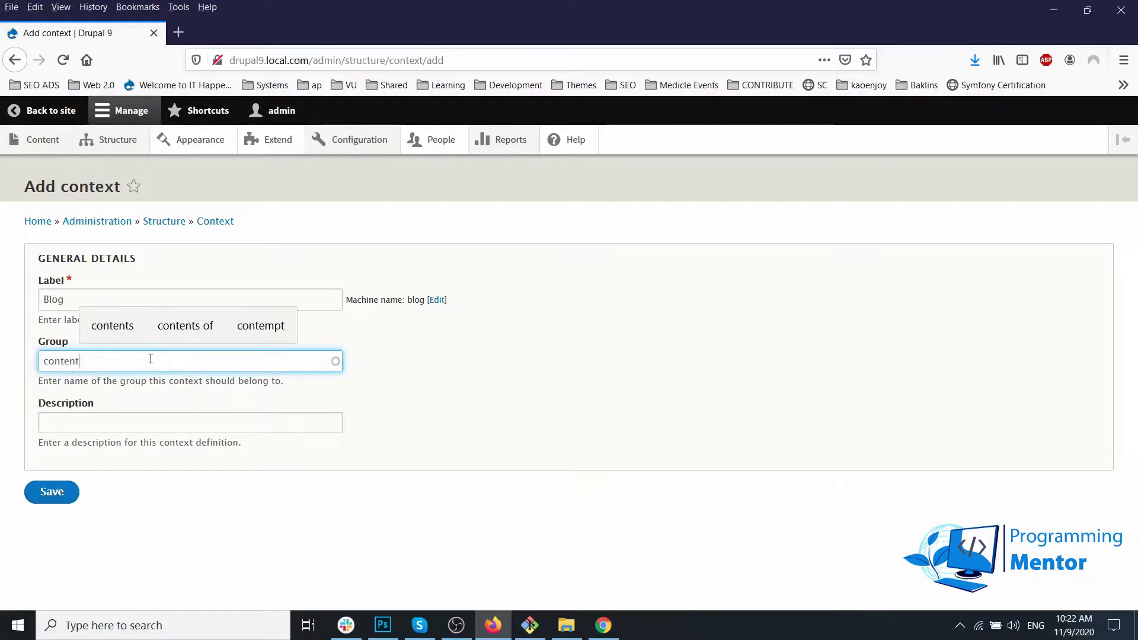
{"action": "left_click", "coordinate": [92, 425]}
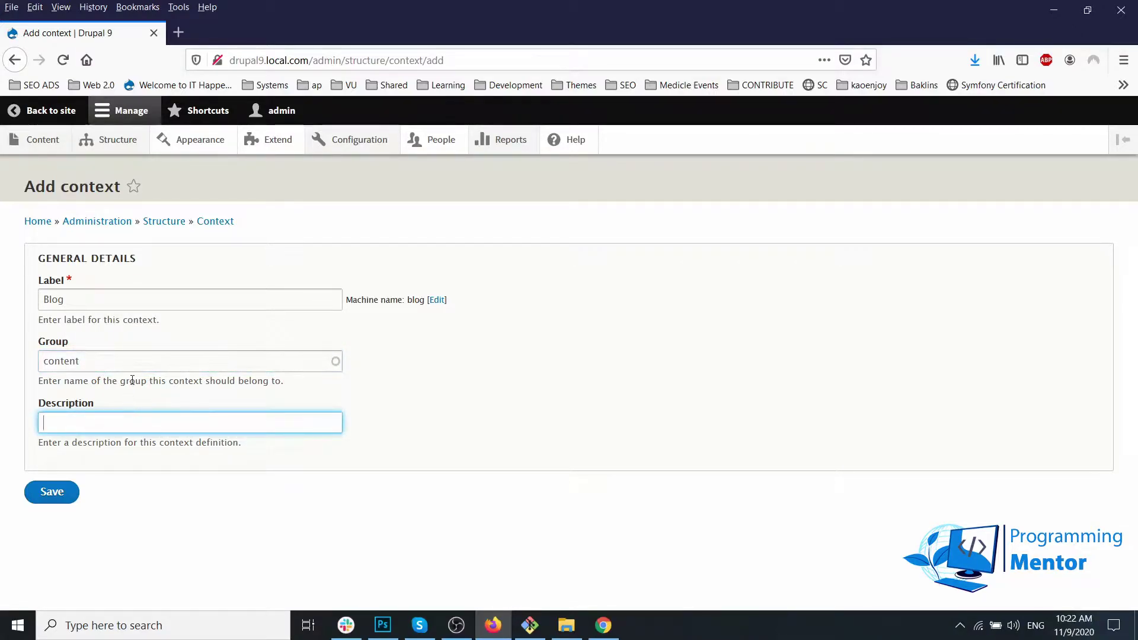
{"action": "left_click", "coordinate": [50, 496]}
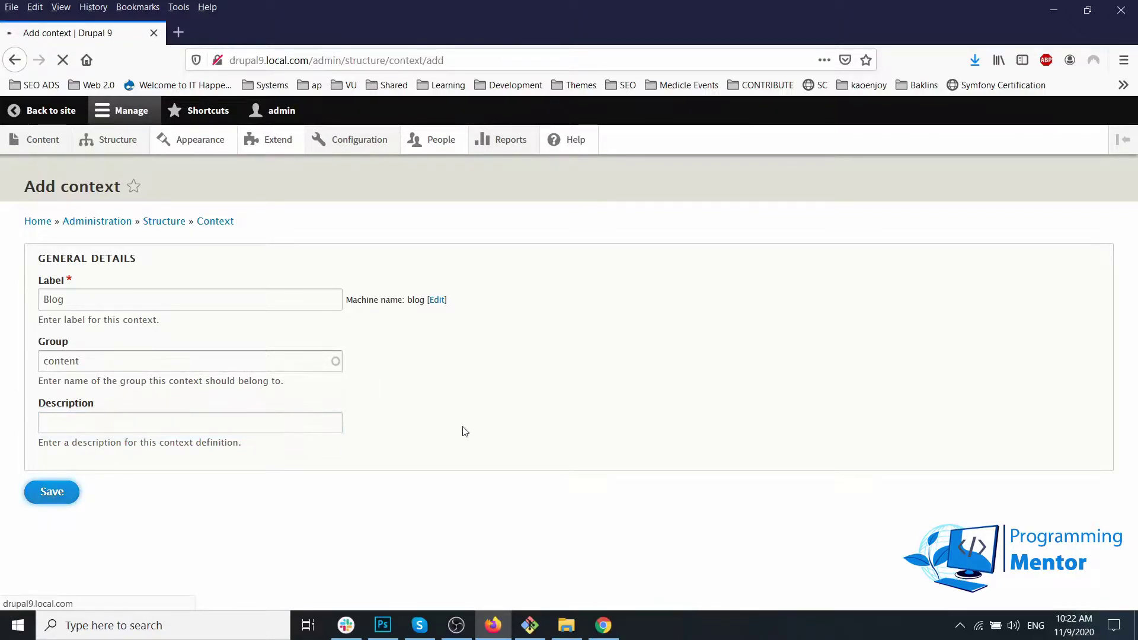
{"action": "scroll", "coordinate": [110, 236], "scroll_direction": "down", "scroll_amount": 3}
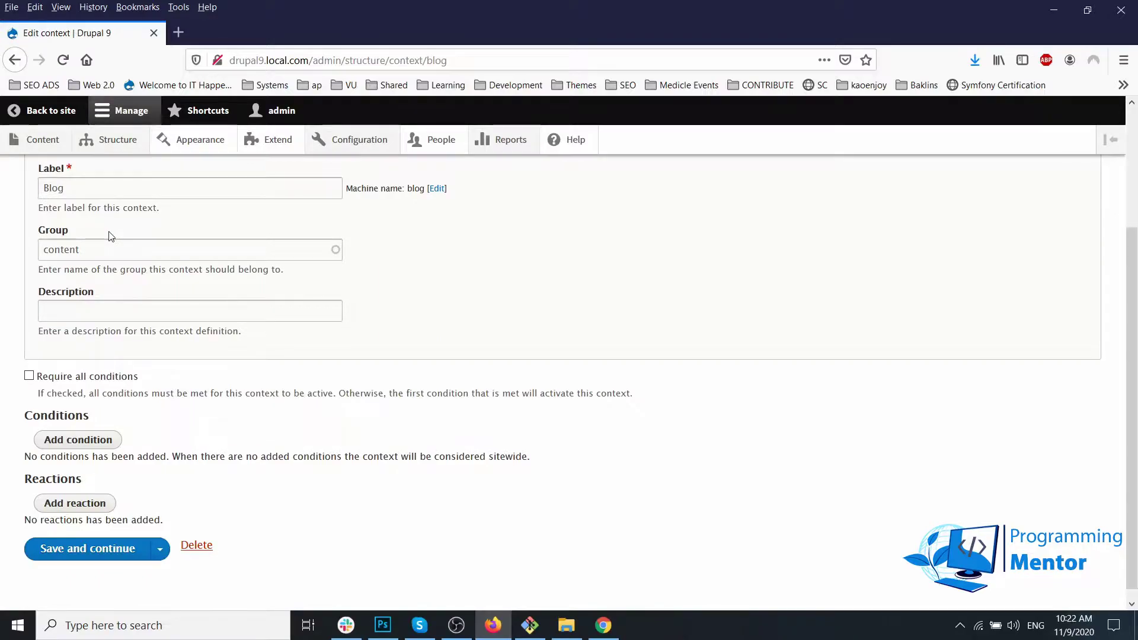
Step: Add a Request Path (system) condition with /blog/* as the pages to match
{"action": "scroll", "coordinate": [109, 236], "scroll_direction": "up", "scroll_amount": 3}
{"action": "scroll", "coordinate": [178, 235], "scroll_direction": "down", "scroll_amount": 3}
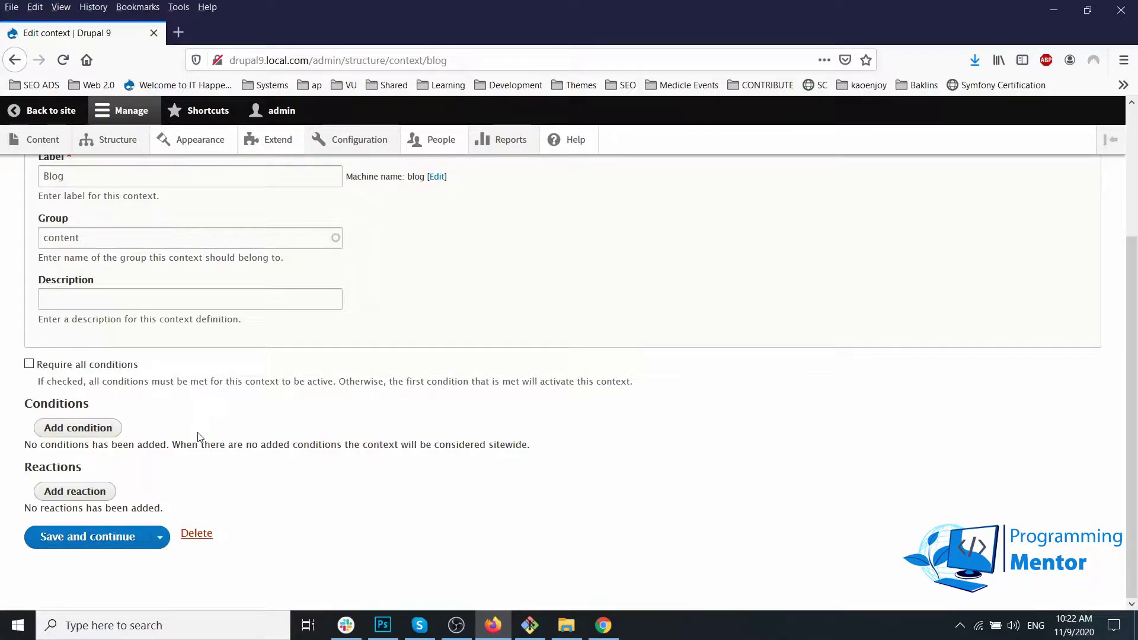
{"action": "left_click", "coordinate": [82, 431]}
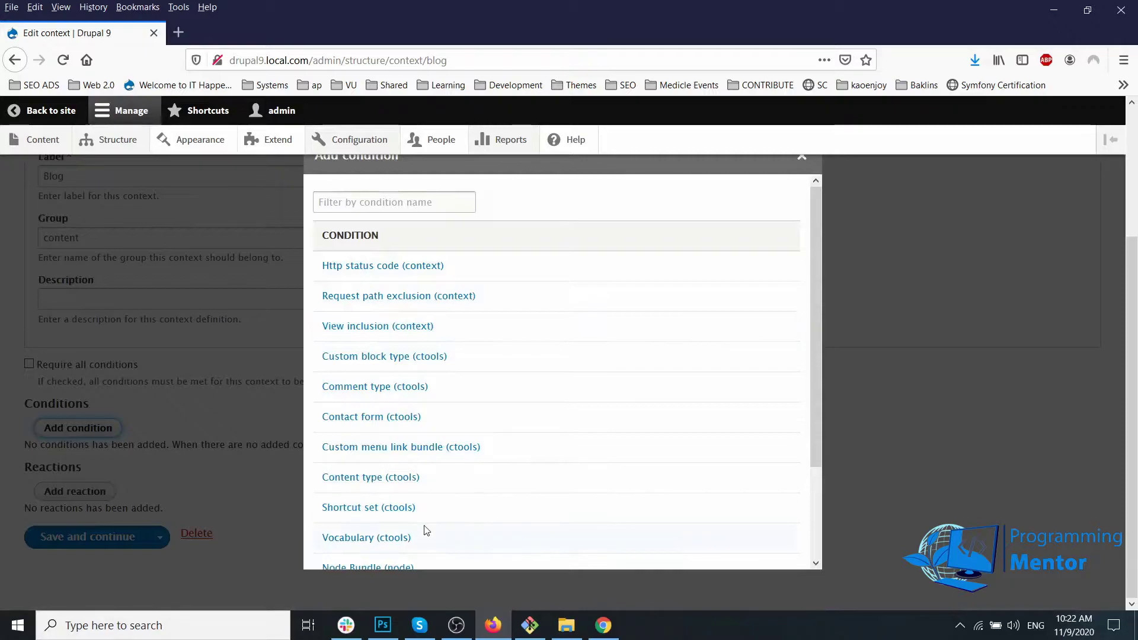
{"action": "scroll", "coordinate": [426, 529], "scroll_direction": "down", "scroll_amount": 2}
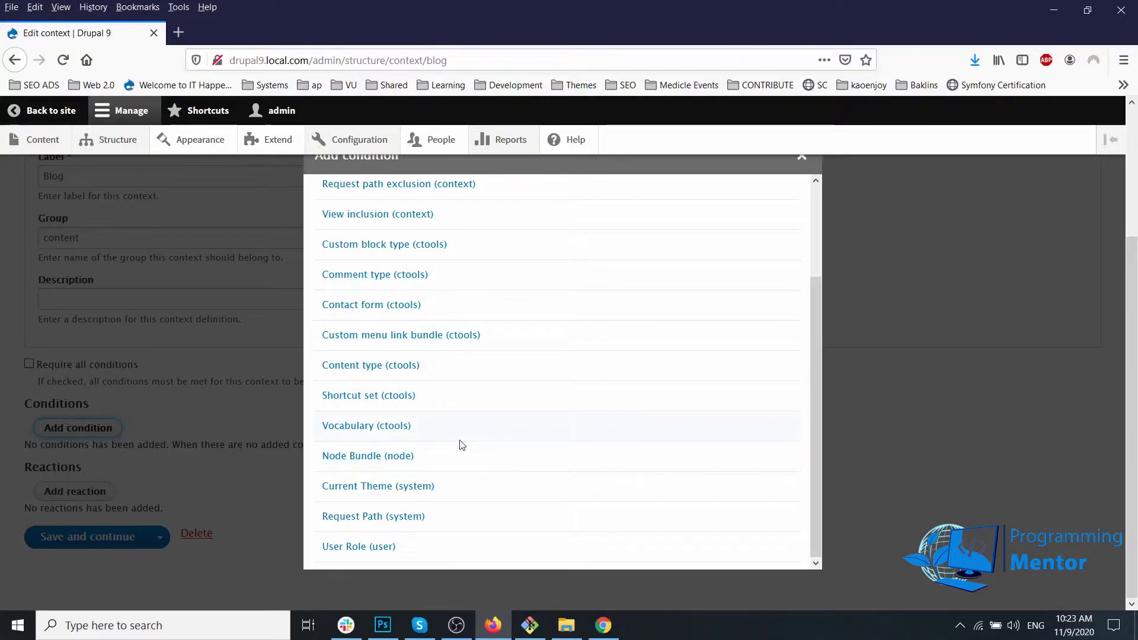
{"action": "left_click", "coordinate": [361, 521]}
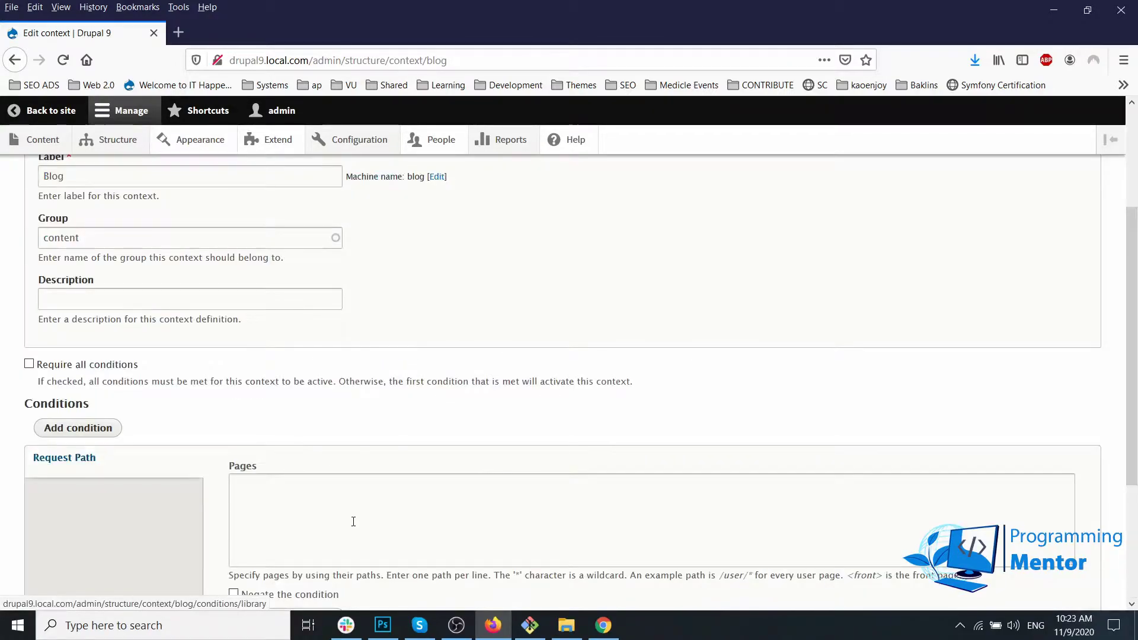
{"action": "left_click", "coordinate": [346, 521]}
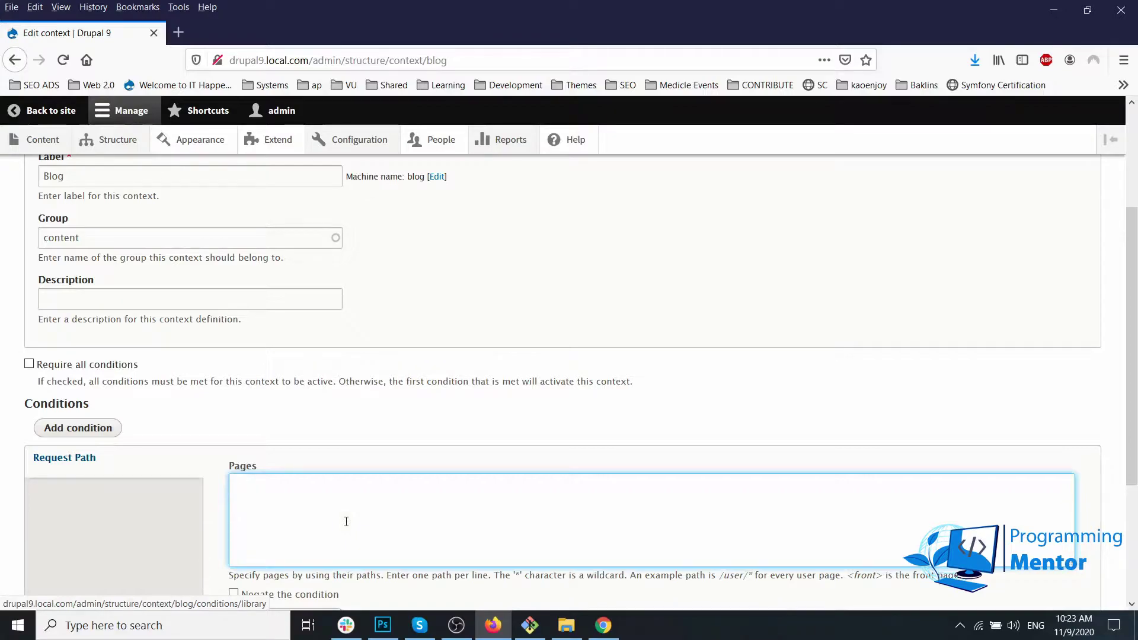
{"action": "type", "text": "/blog"}
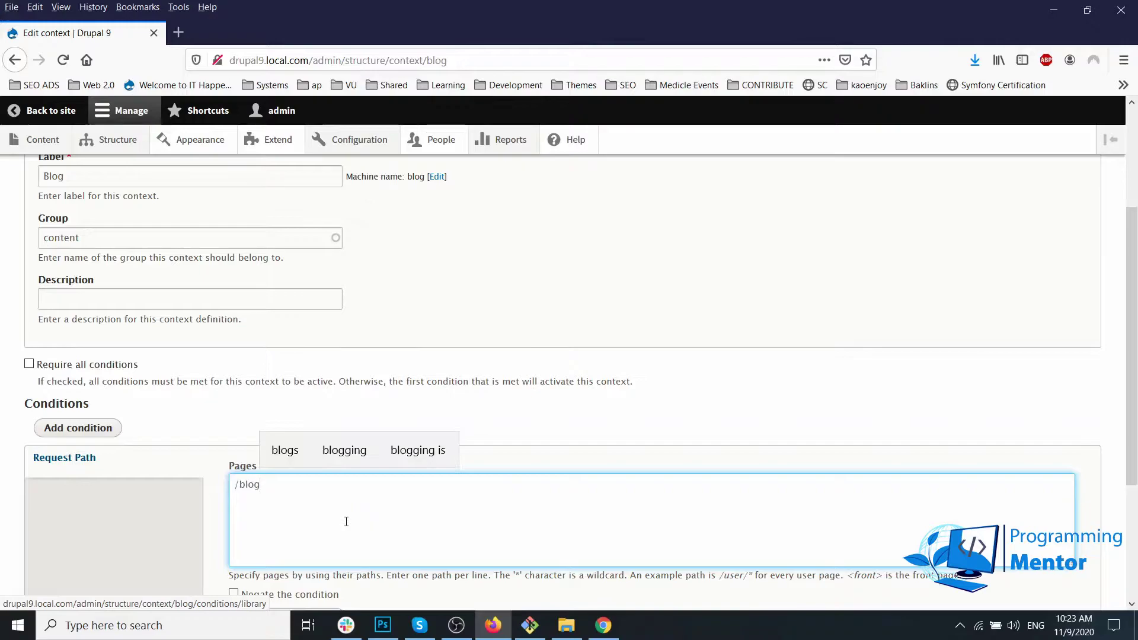
{"action": "type", "text": "/*"}
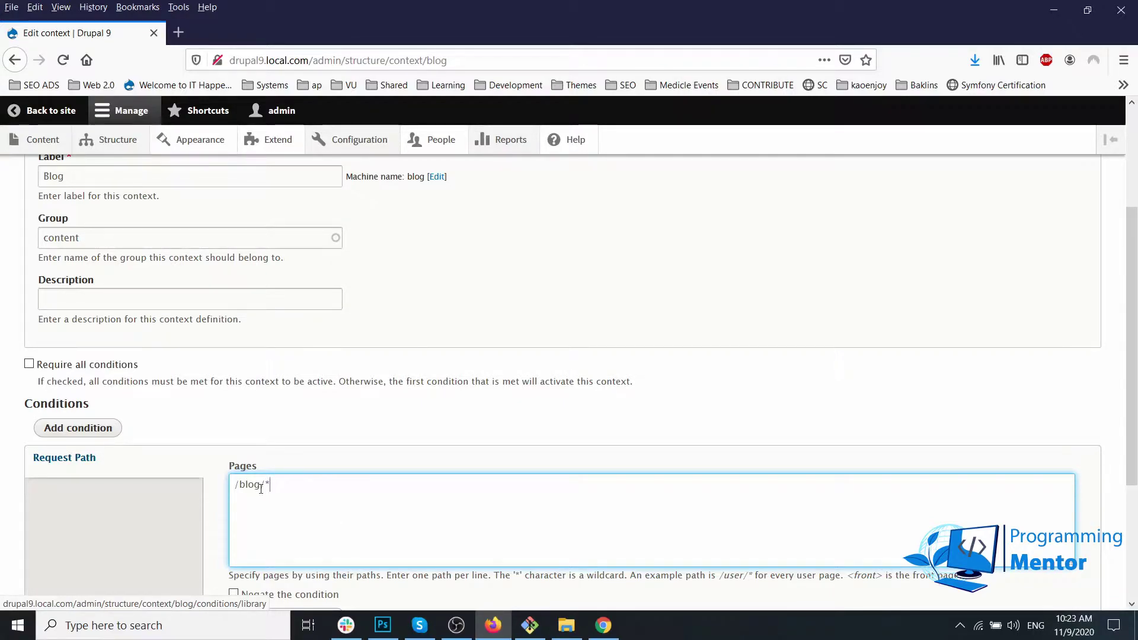
{"action": "left_click_drag", "start_coordinate": [238, 484], "coordinate": [259, 485]}
{"action": "scroll", "coordinate": [240, 524], "scroll_direction": "down", "scroll_amount": 3}
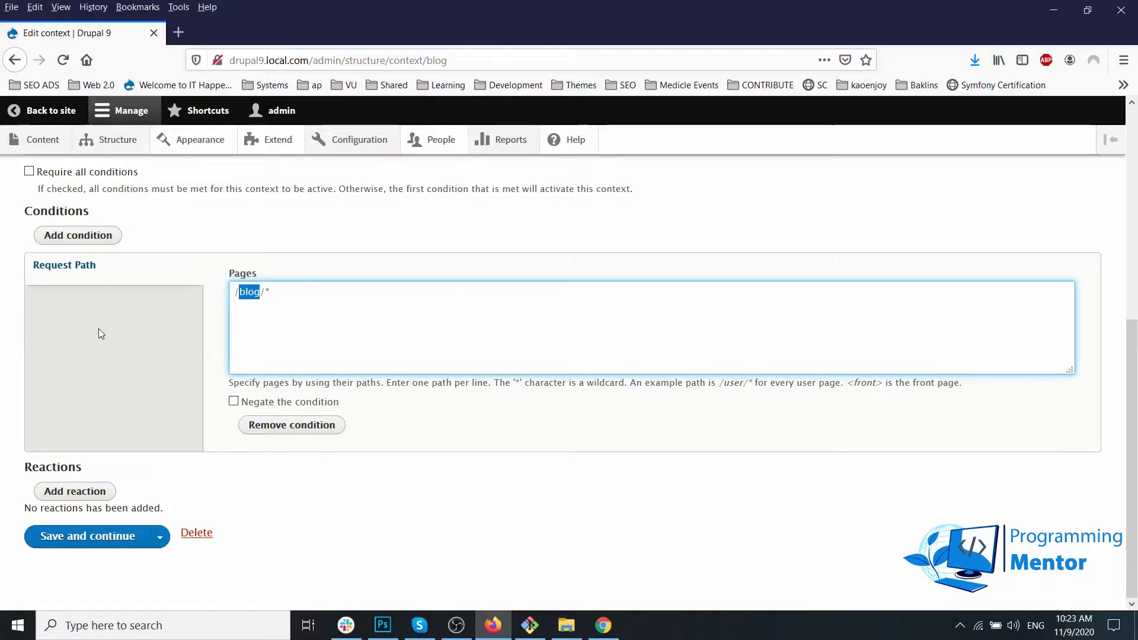
Step: Add a User Role condition, then remove it and confirm the deletion
{"action": "left_click", "coordinate": [97, 247]}
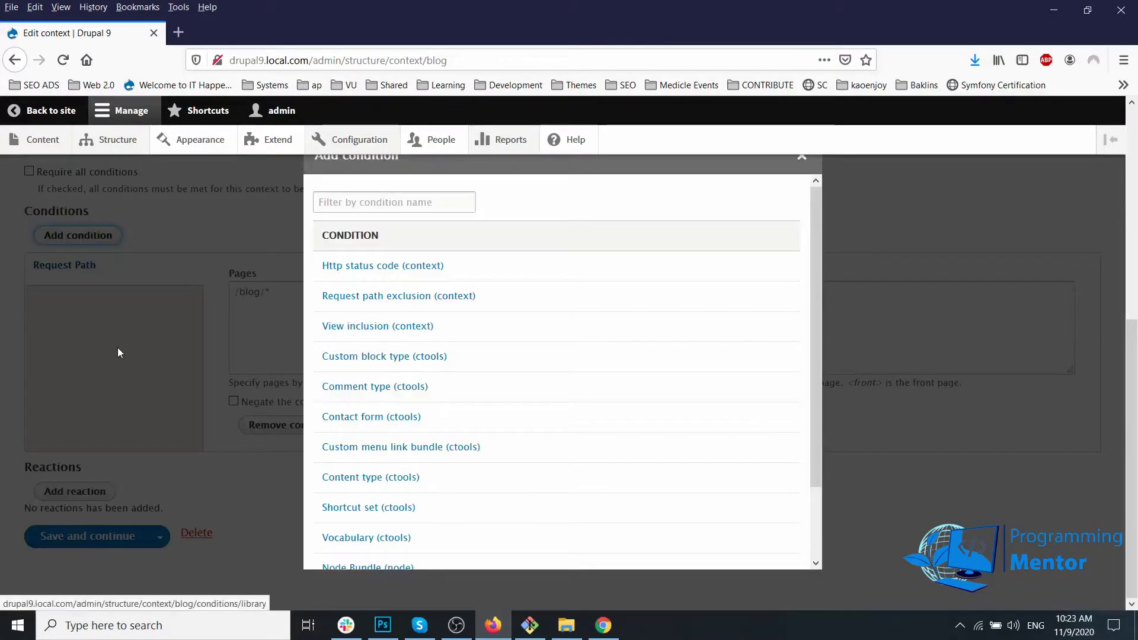
{"action": "scroll", "coordinate": [421, 389], "scroll_direction": "down", "scroll_amount": 2}
{"action": "left_click", "coordinate": [344, 546]}
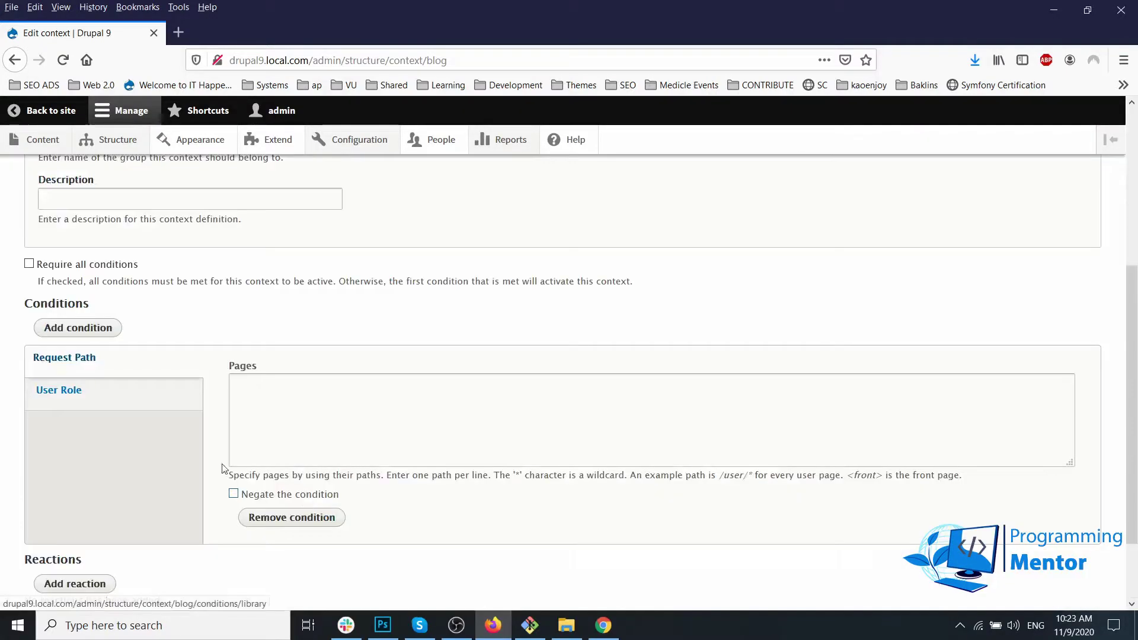
{"action": "left_click", "coordinate": [113, 388]}
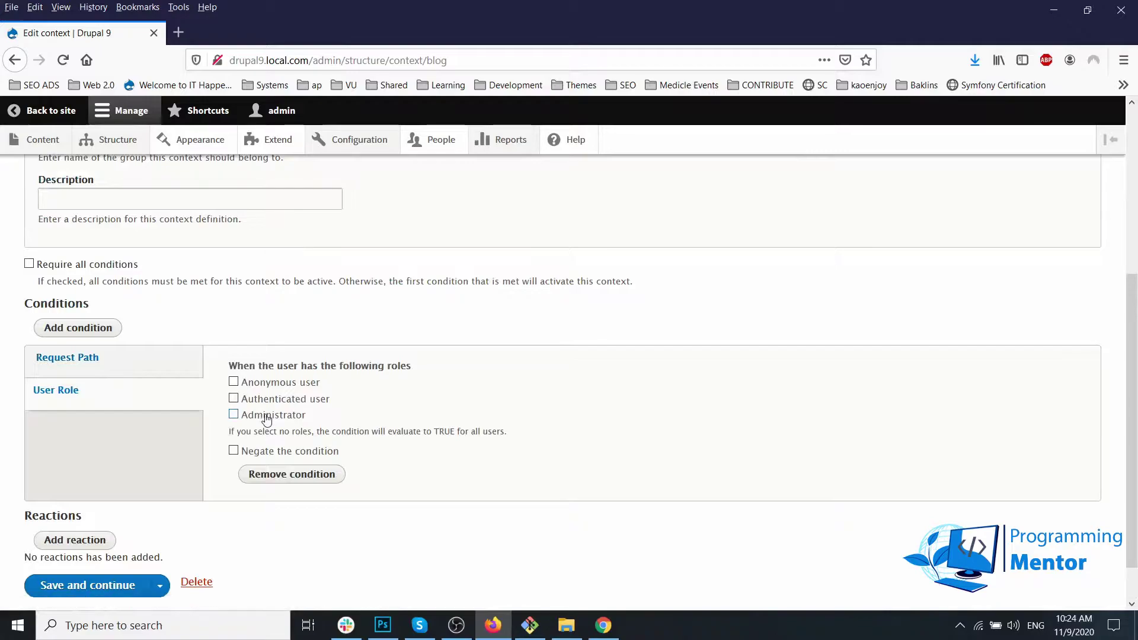
{"action": "scroll", "coordinate": [267, 419], "scroll_direction": "down", "scroll_amount": 1}
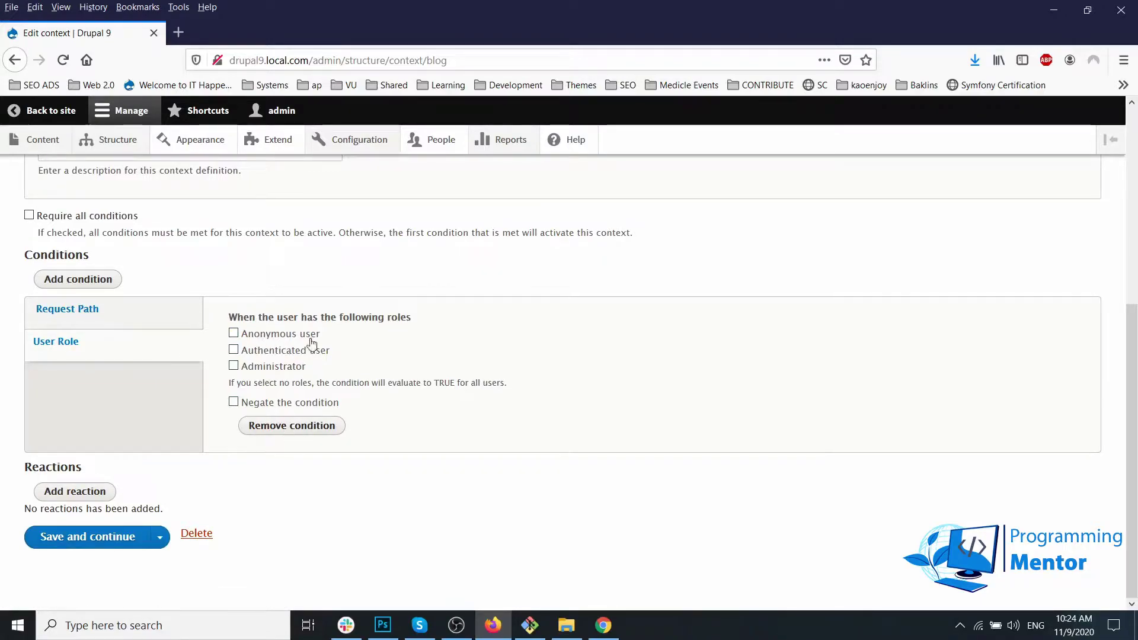
{"action": "left_click", "coordinate": [296, 427]}
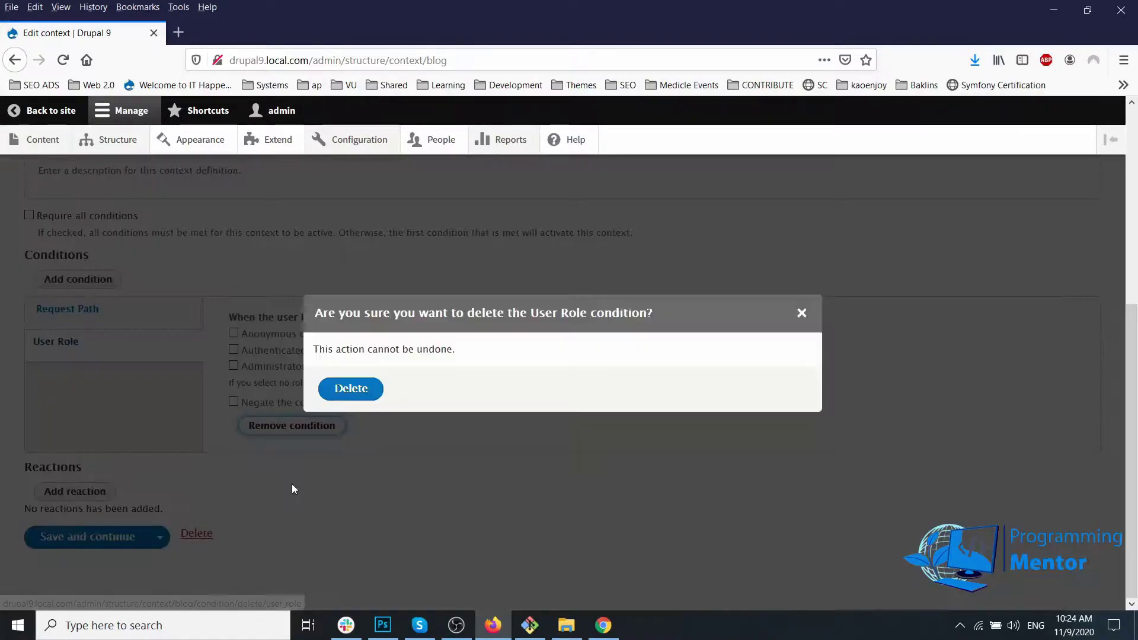
{"action": "left_click", "coordinate": [350, 391]}
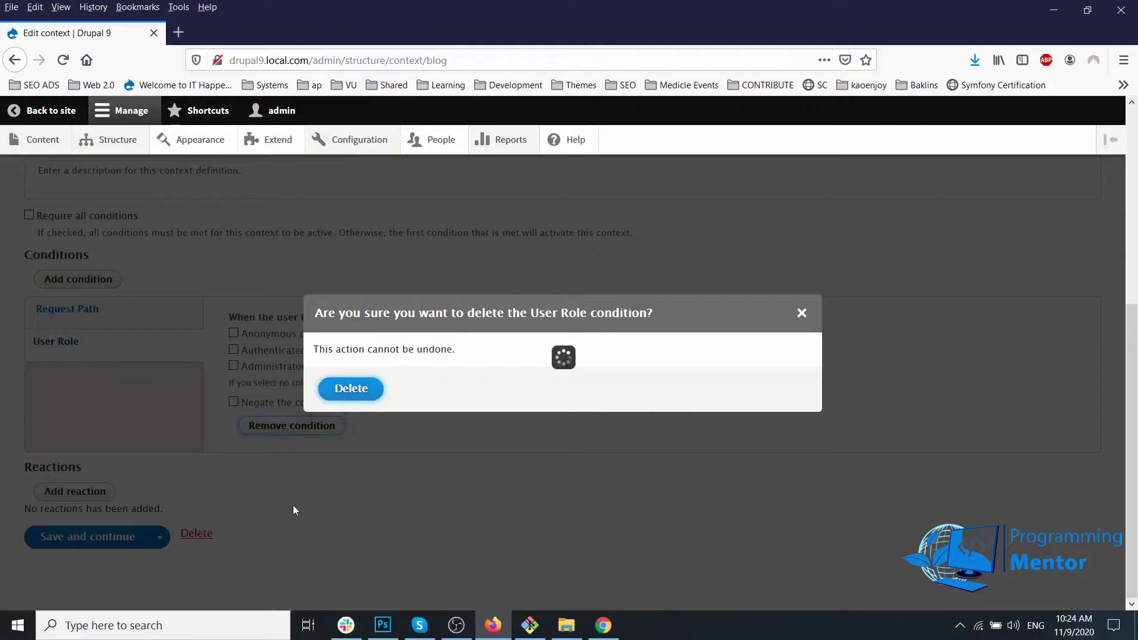
{"action": "scroll", "coordinate": [295, 505], "scroll_direction": "down", "scroll_amount": 3}
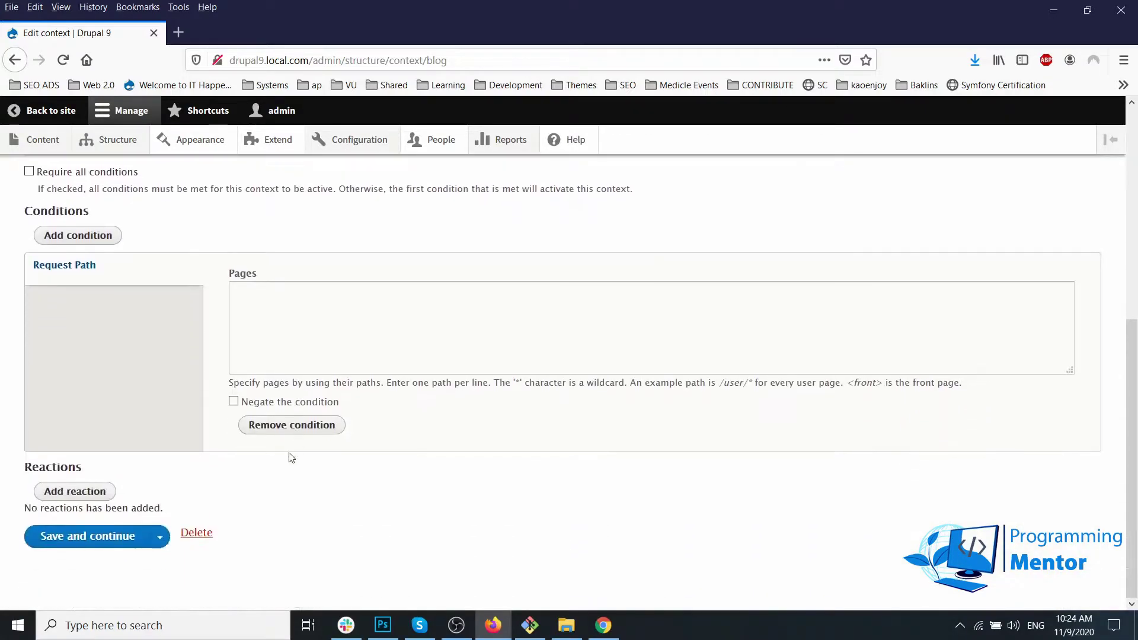
Step: Re-enter /blog/* in the Request Path pages field and save the context
{"action": "left_click", "coordinate": [253, 327]}
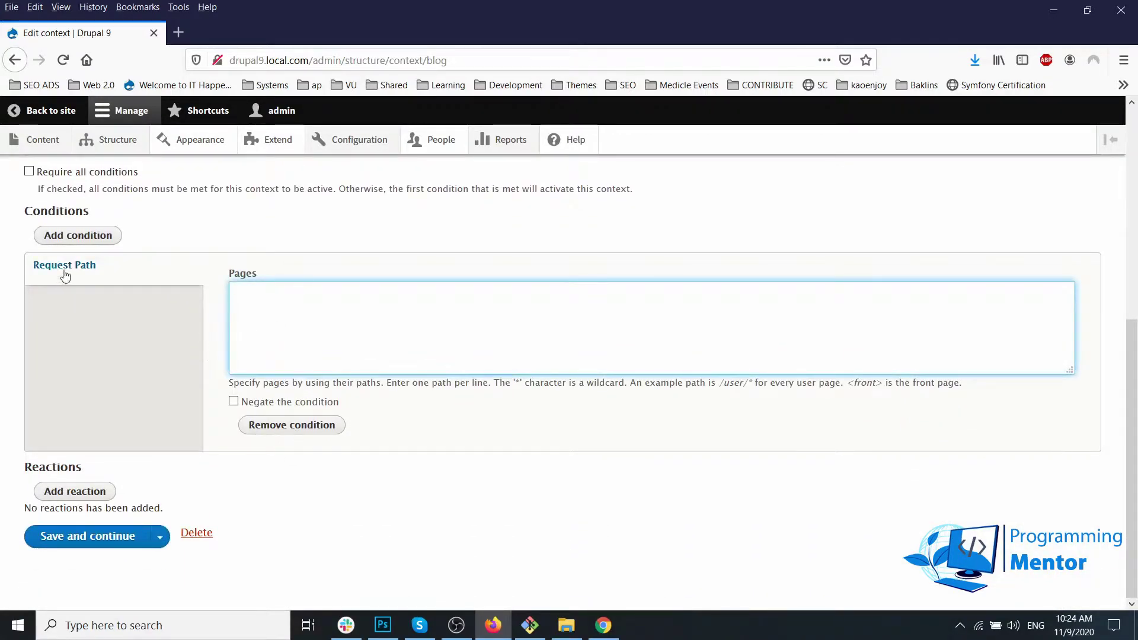
{"action": "left_click", "coordinate": [65, 275]}
{"action": "left_click", "coordinate": [252, 318]}
{"action": "type", "text": "/blog"}
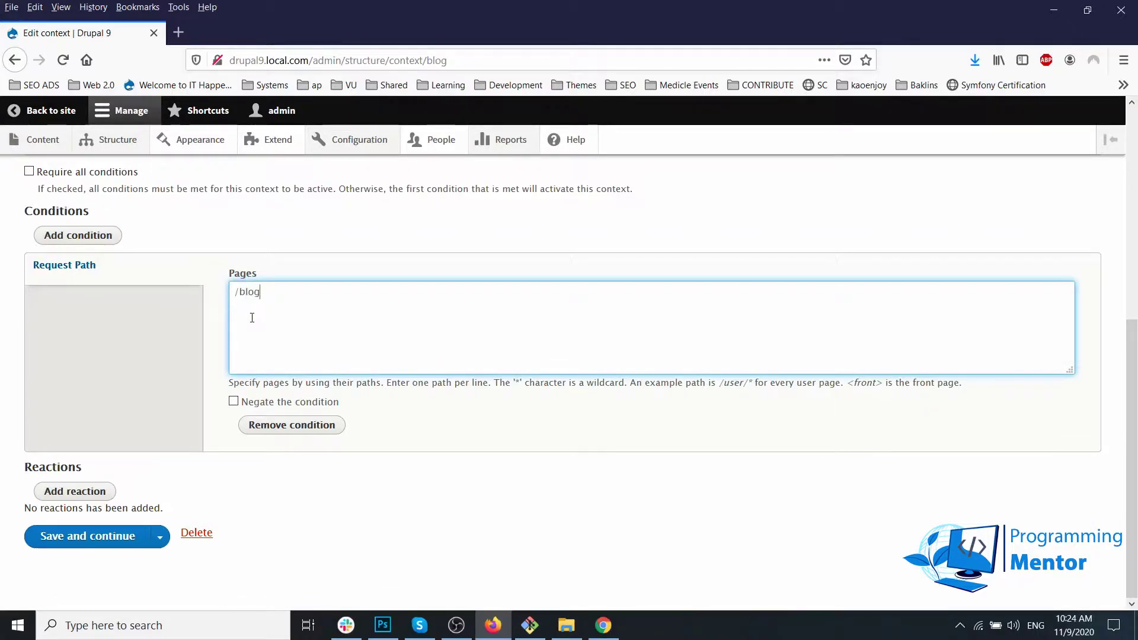
{"action": "type", "text": "/*"}
{"action": "left_click", "coordinate": [89, 536]}
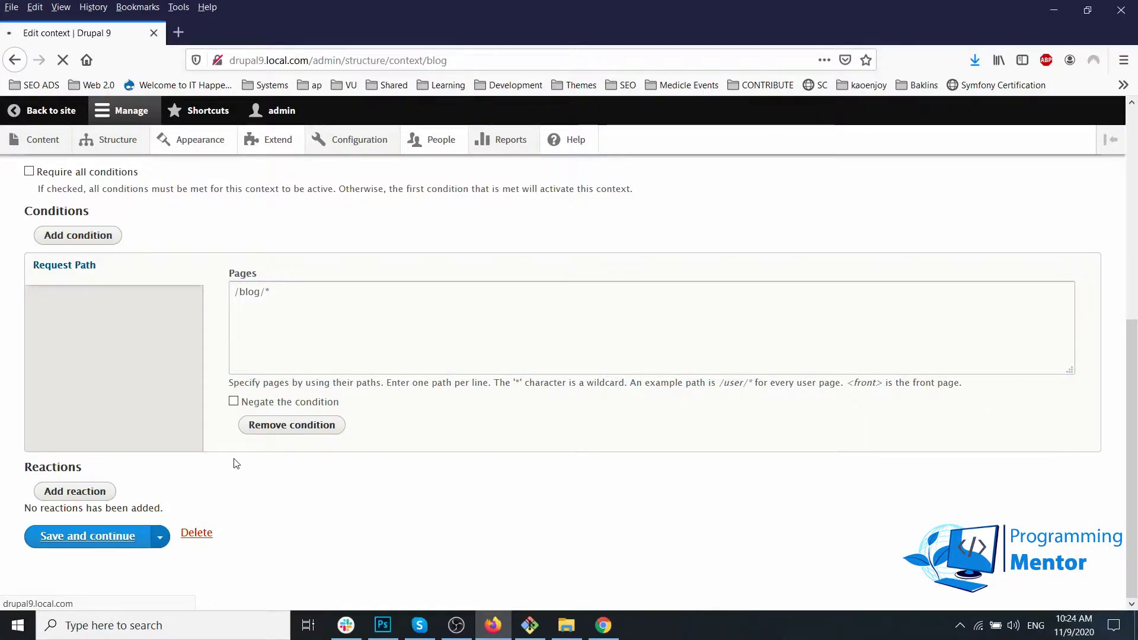
Step: Add a Blocks reaction and scroll to its empty Vani (Default) region table
{"action": "scroll", "coordinate": [226, 462], "scroll_direction": "down", "scroll_amount": 6}
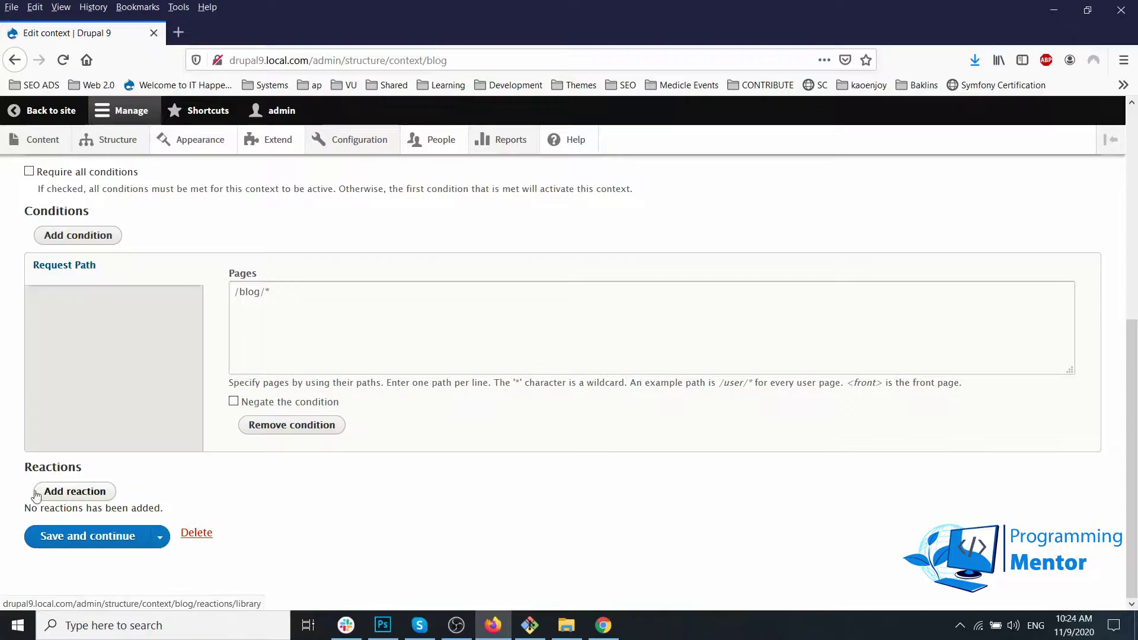
{"action": "left_click", "coordinate": [206, 496]}
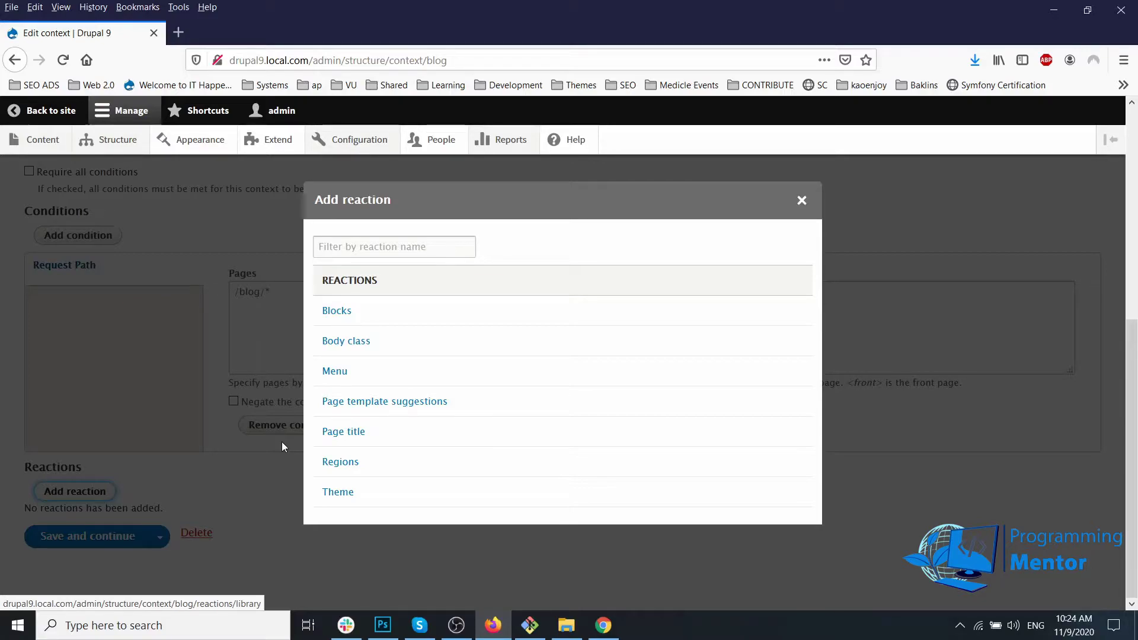
{"action": "left_click", "coordinate": [335, 314]}
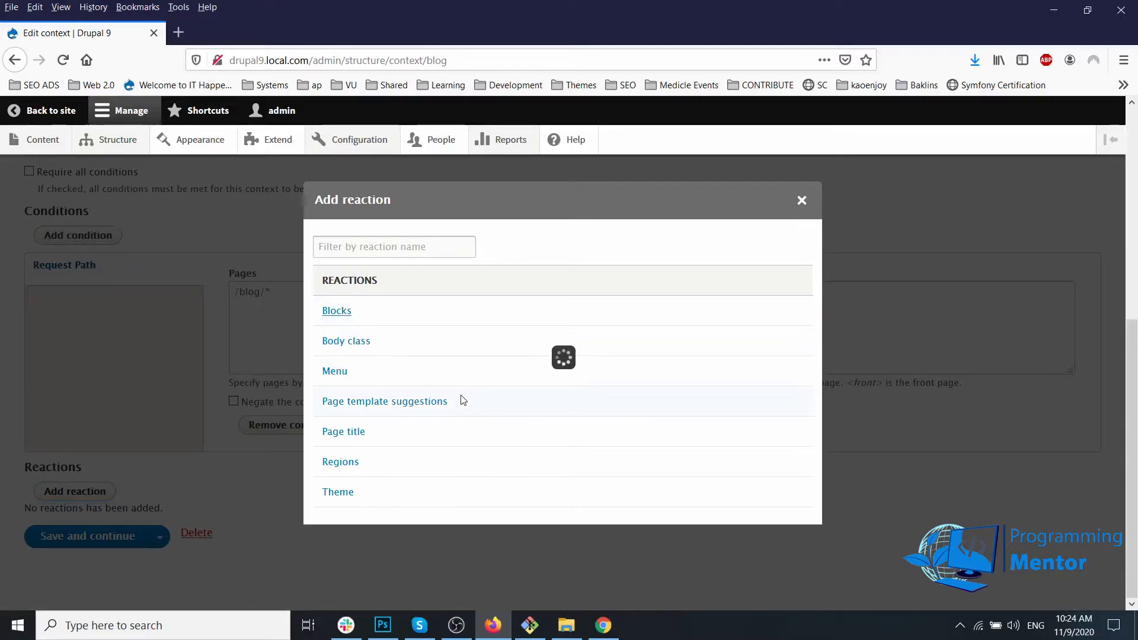
{"action": "scroll", "coordinate": [354, 440], "scroll_direction": "down", "scroll_amount": 5}
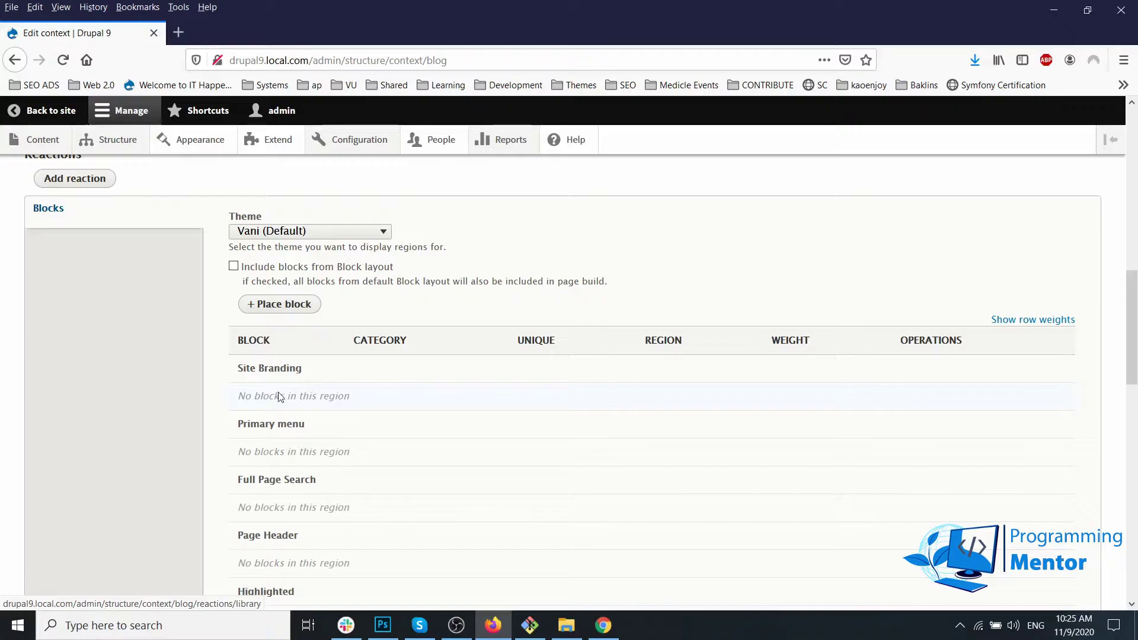
Step: Compare the empty Site Branding and Sidebar Left regions with the live site's home page
{"action": "scroll", "coordinate": [281, 396], "scroll_direction": "down", "scroll_amount": 3}
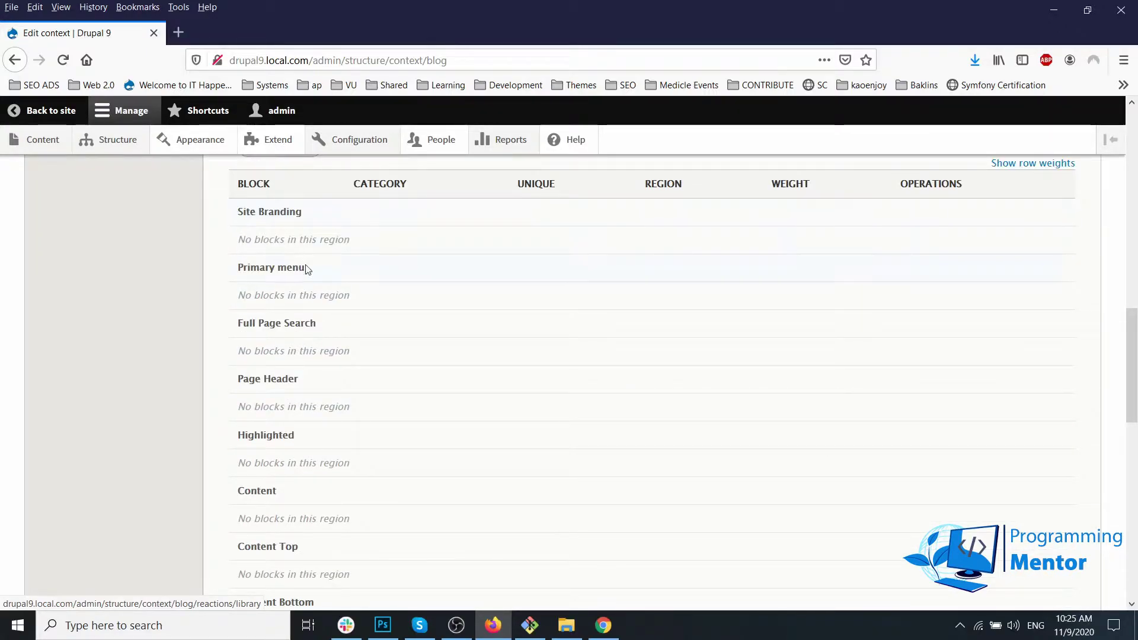
{"action": "left_click_drag", "start_coordinate": [238, 240], "coordinate": [349, 240]}
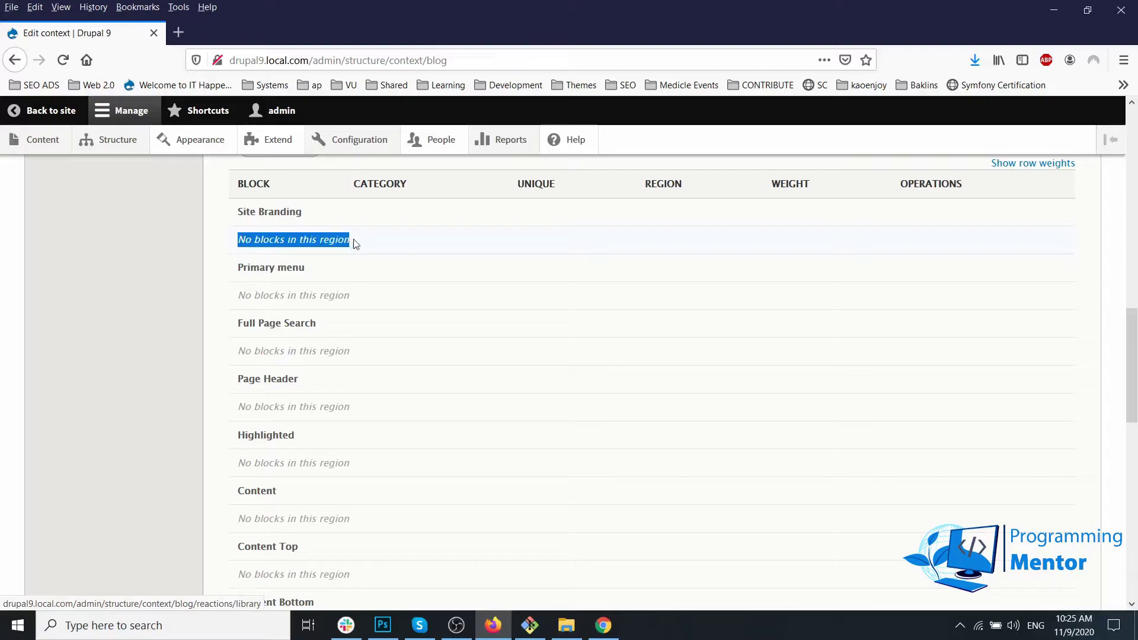
{"action": "left_click", "coordinate": [604, 626]}
{"action": "scroll", "coordinate": [231, 228], "scroll_direction": "up", "scroll_amount": 5}
{"action": "key", "text": "ctrl+shift+Tab"}
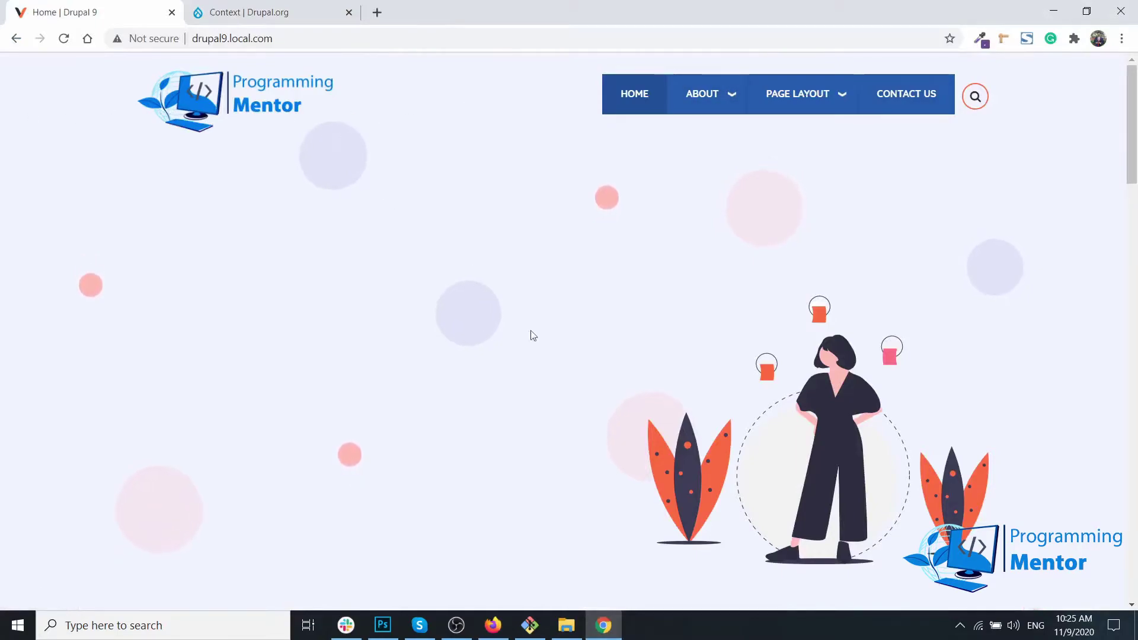
{"action": "left_click", "coordinate": [492, 625]}
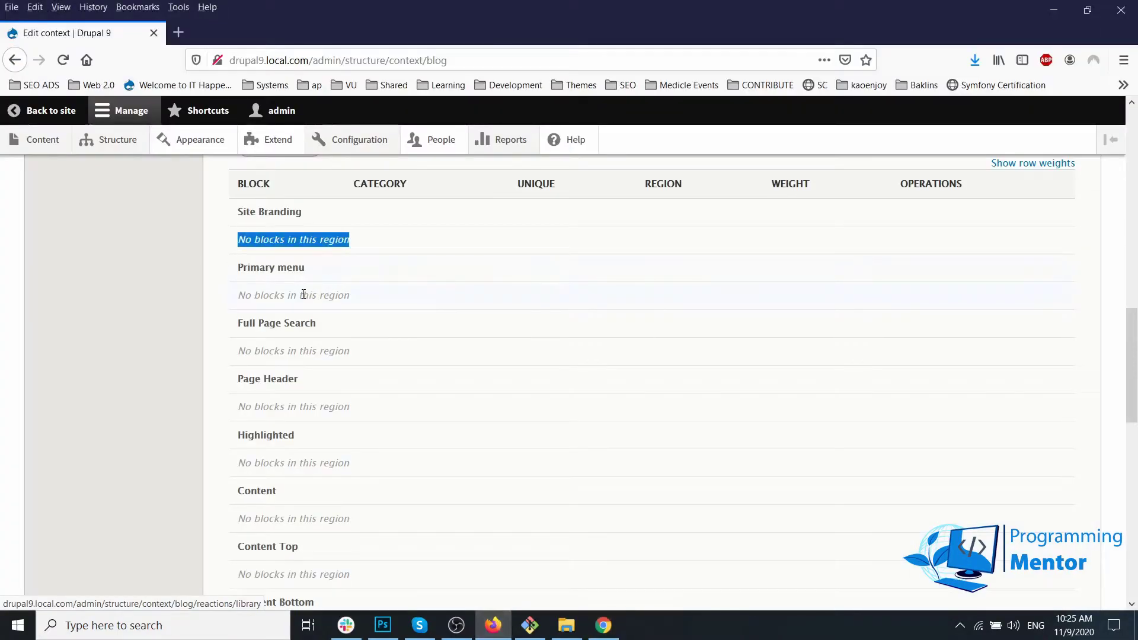
{"action": "scroll", "coordinate": [304, 294], "scroll_direction": "down", "scroll_amount": 5}
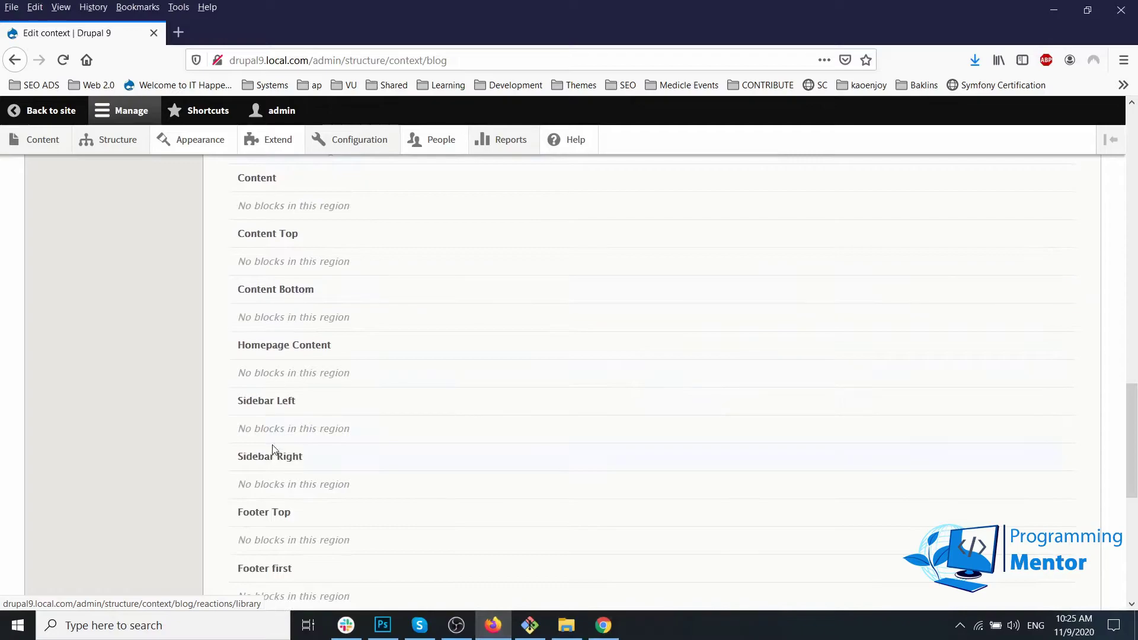
{"action": "left_click_drag", "start_coordinate": [290, 404], "coordinate": [320, 402]}
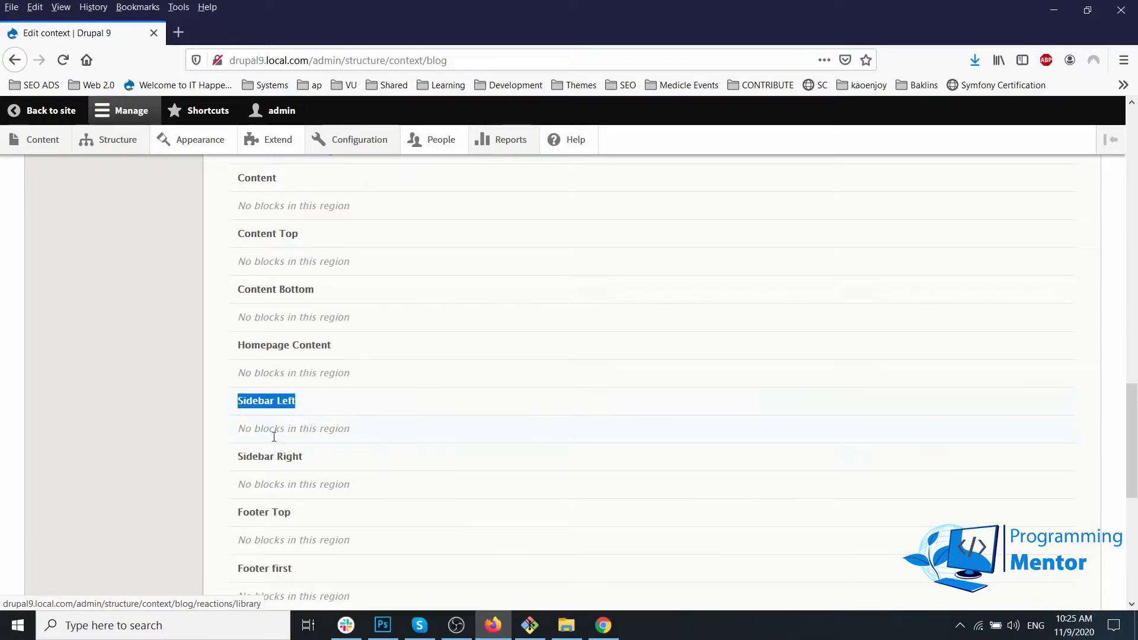
{"action": "scroll", "coordinate": [279, 433], "scroll_direction": "up", "scroll_amount": 9}
Step: Place the Search form block in Sidebar Left and save the Blog context
{"action": "left_click", "coordinate": [282, 384]}
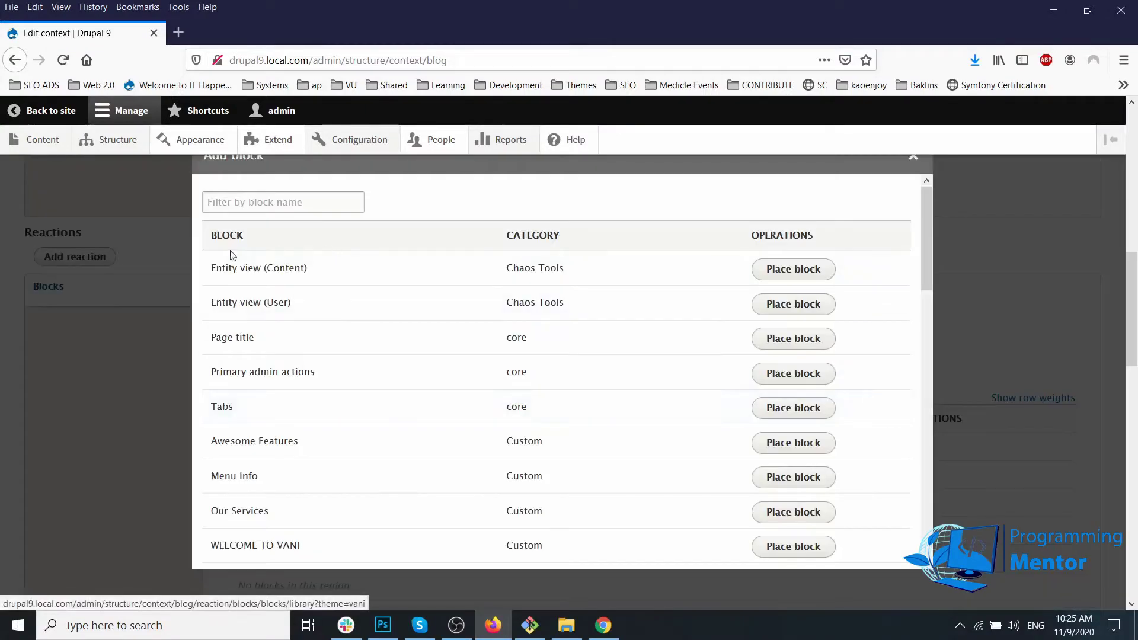
{"action": "scroll", "coordinate": [291, 433], "scroll_direction": "down", "scroll_amount": 3}
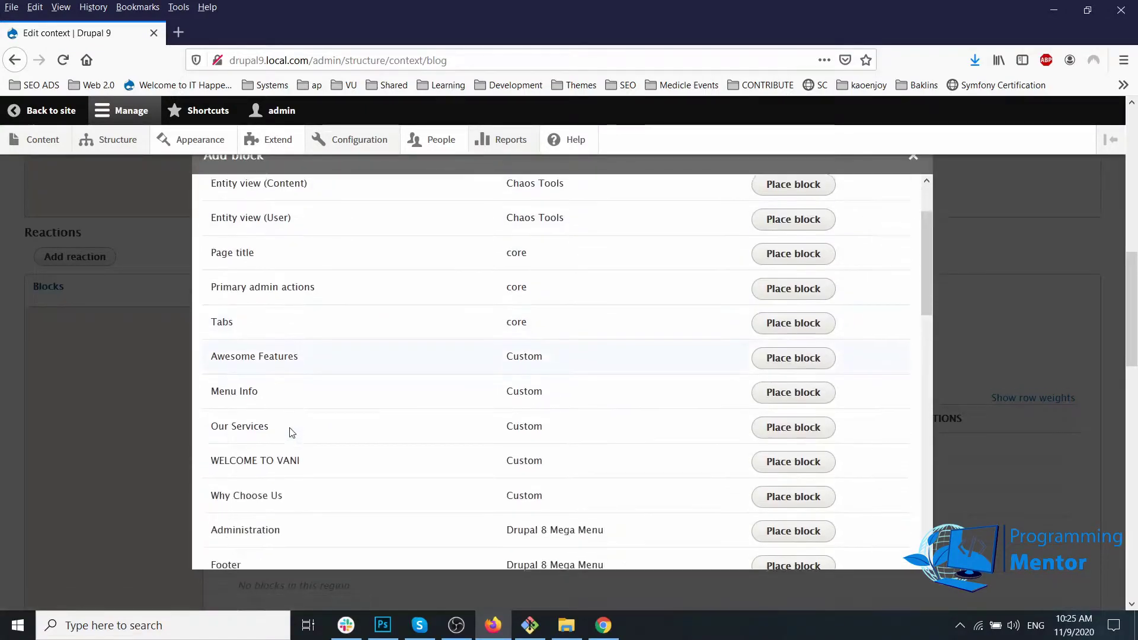
{"action": "scroll", "coordinate": [290, 432], "scroll_direction": "down", "scroll_amount": 2}
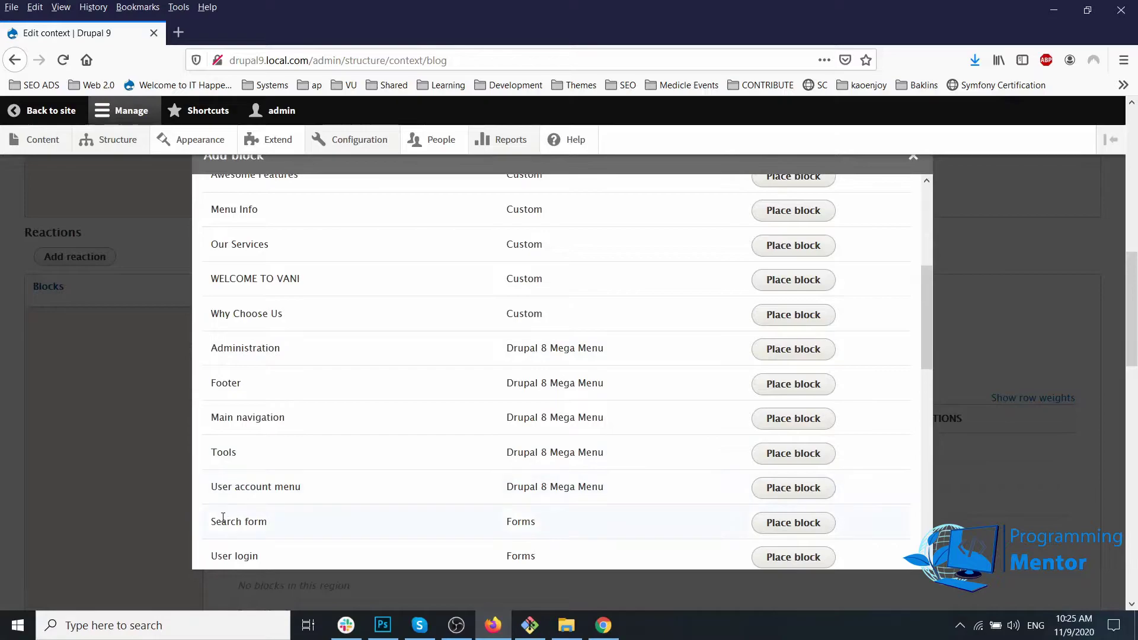
{"action": "left_click_drag", "start_coordinate": [212, 526], "coordinate": [350, 528]}
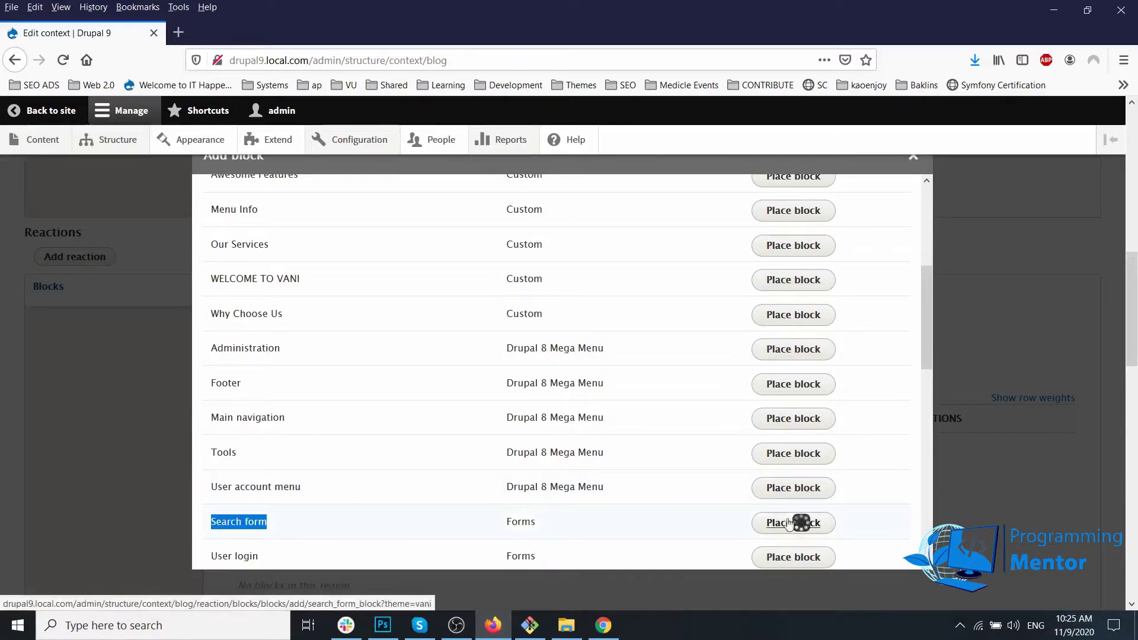
{"action": "left_click", "coordinate": [797, 522]}
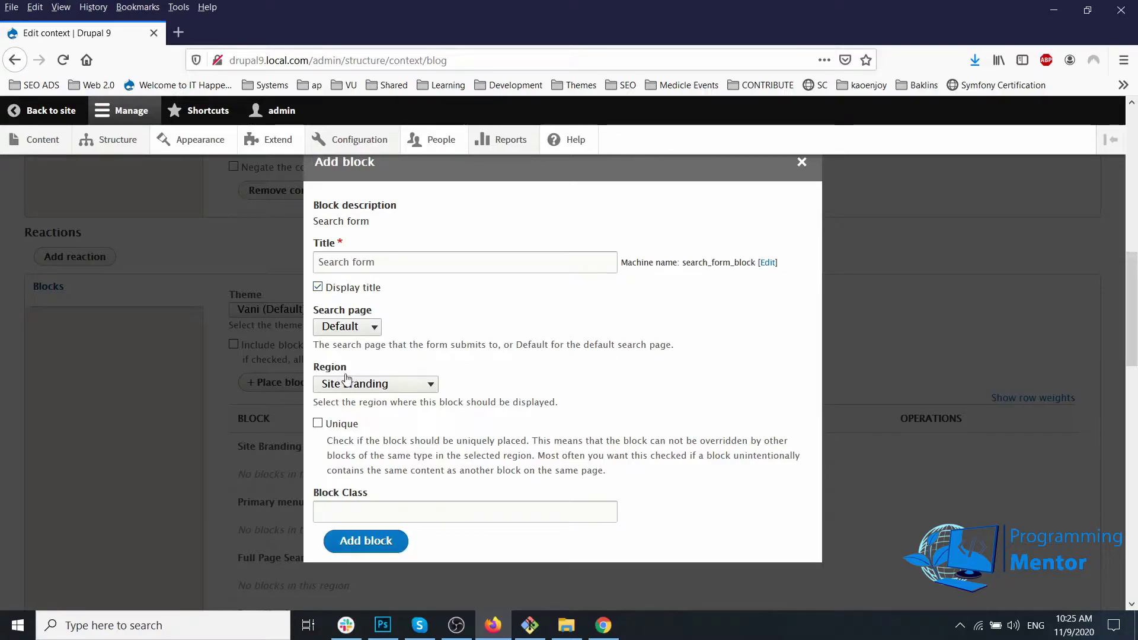
{"action": "left_click", "coordinate": [364, 390]}
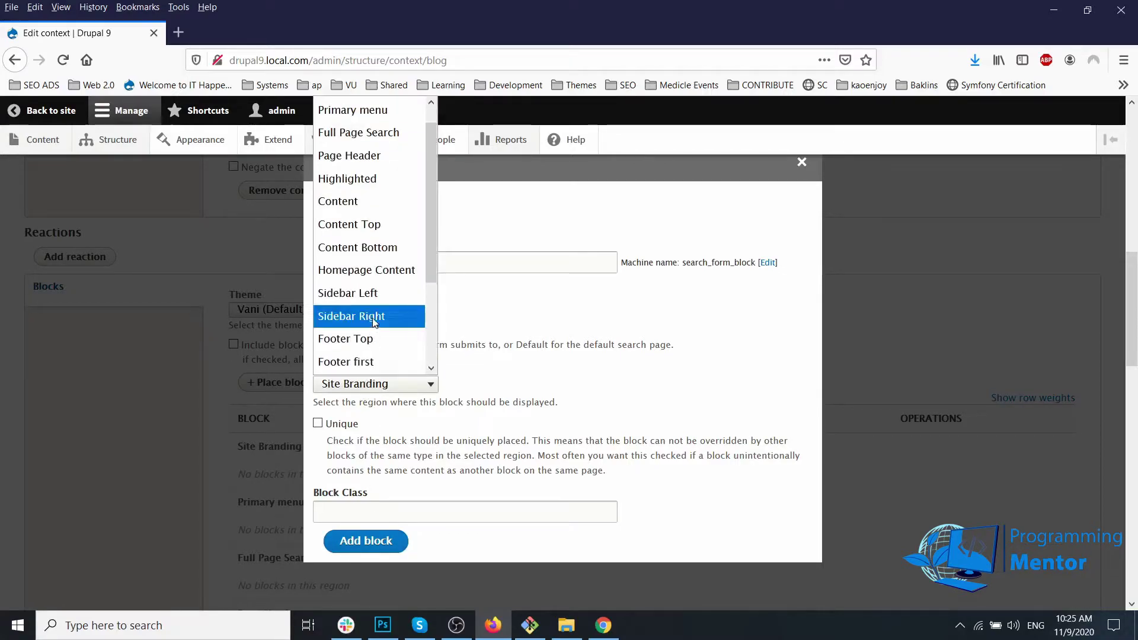
{"action": "left_click", "coordinate": [373, 294]}
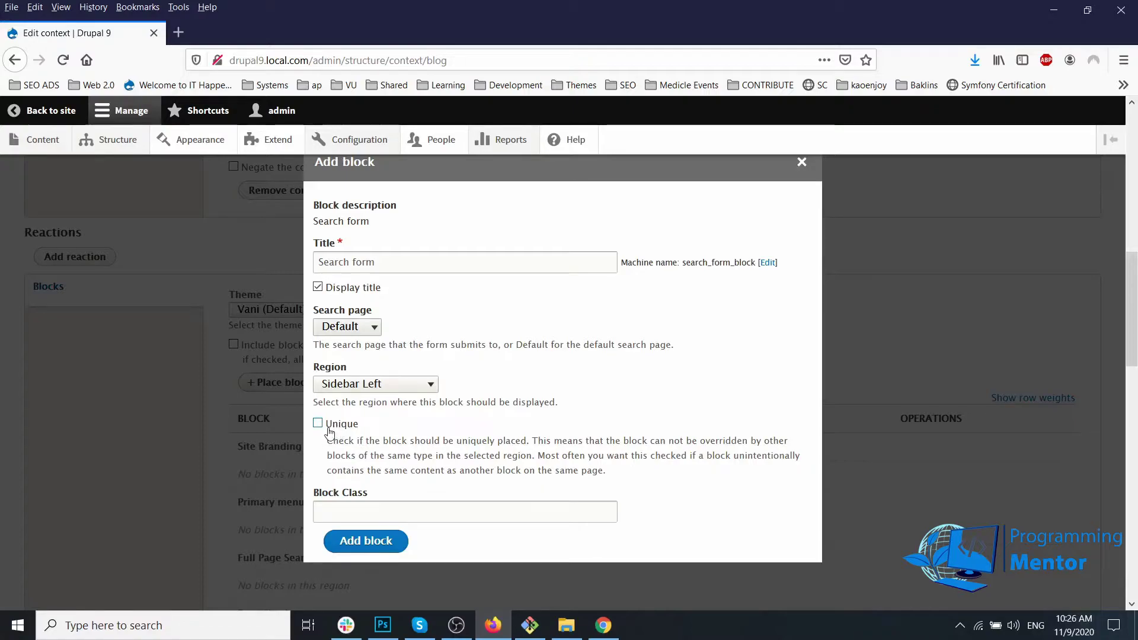
{"action": "left_click", "coordinate": [350, 541]}
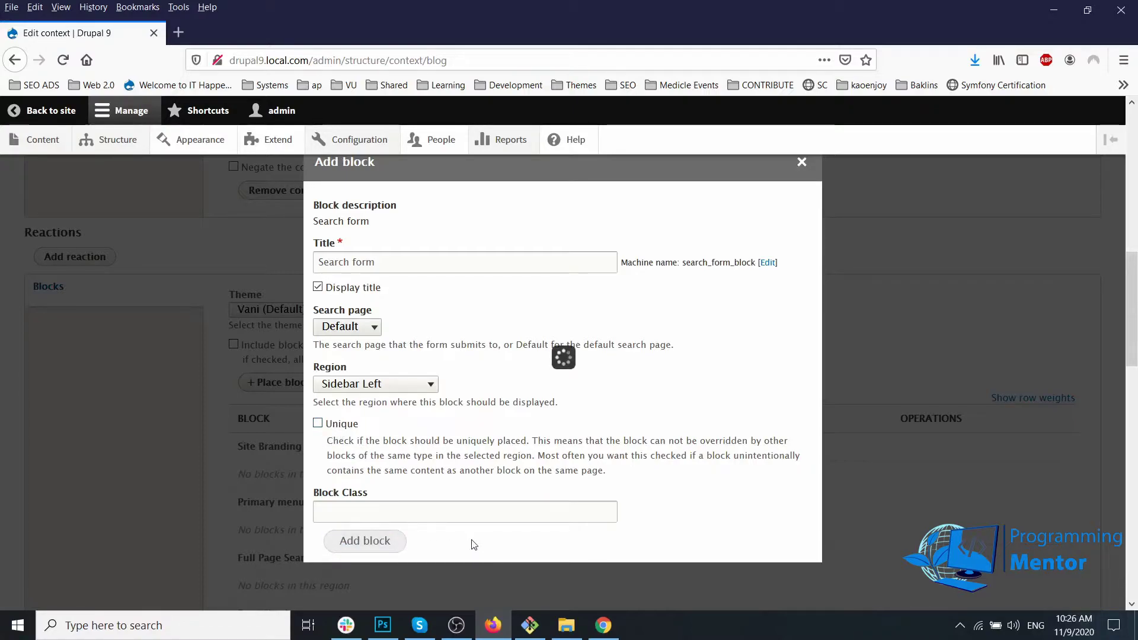
{"action": "scroll", "coordinate": [396, 489], "scroll_direction": "down", "scroll_amount": 12}
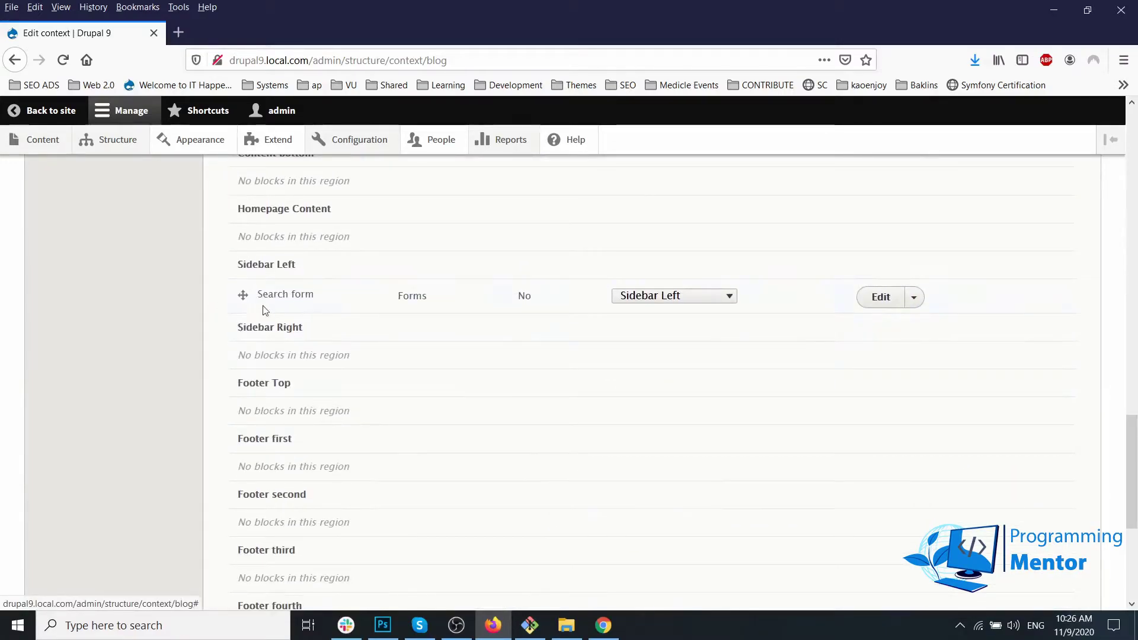
{"action": "scroll", "coordinate": [212, 460], "scroll_direction": "down", "scroll_amount": 5}
{"action": "left_click", "coordinate": [68, 536]}
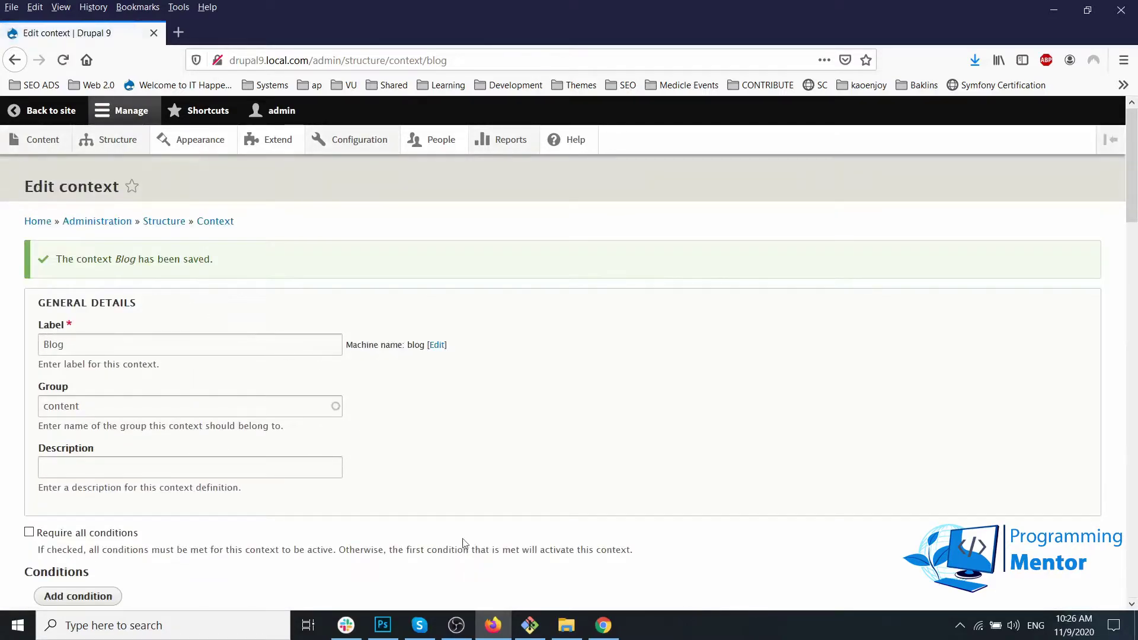
Step: Reload the live site, go to About > Blog, and open the first blog post
{"action": "left_click", "coordinate": [604, 626]}
{"action": "key", "text": "F5"}
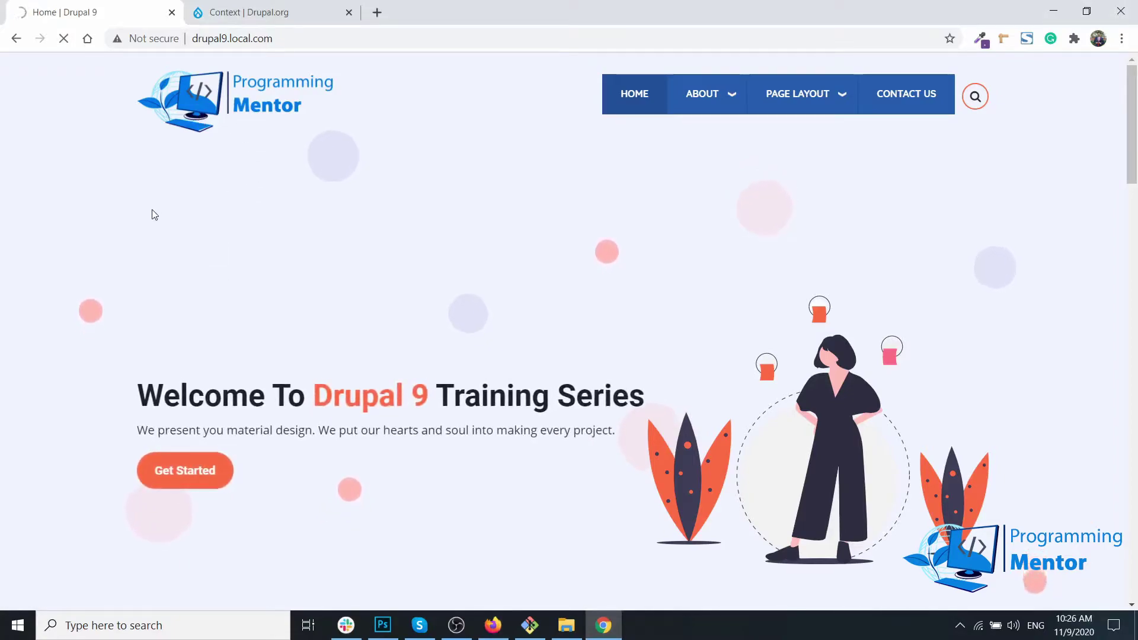
{"action": "mouse_move", "coordinate": [729, 95]}
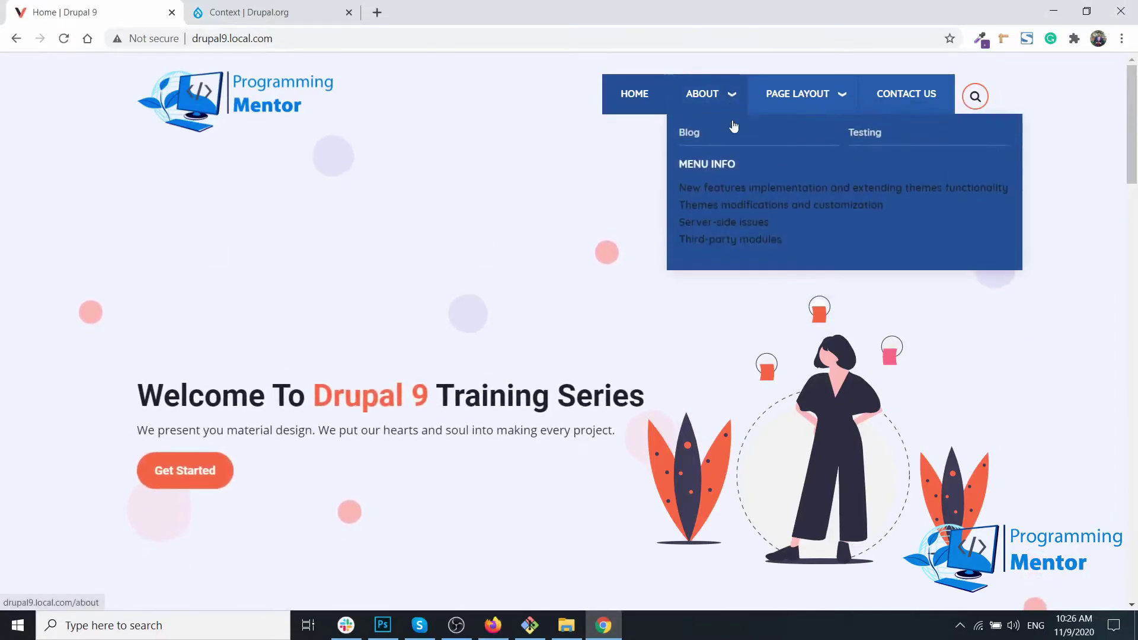
{"action": "left_click", "coordinate": [688, 130]}
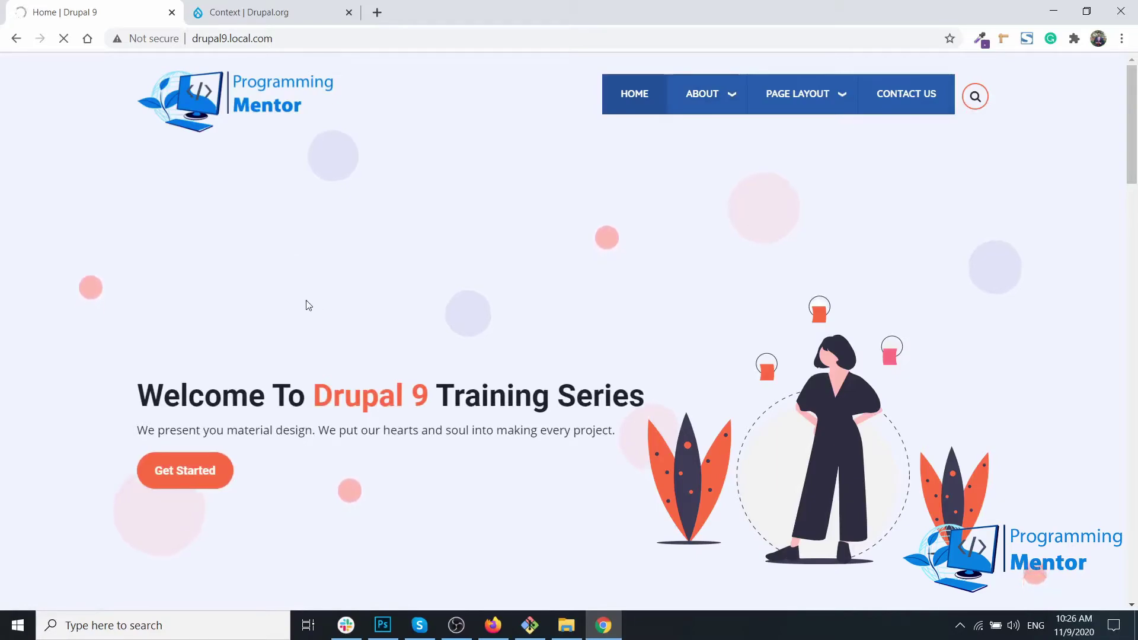
{"action": "scroll", "coordinate": [307, 302], "scroll_direction": "down", "scroll_amount": 5}
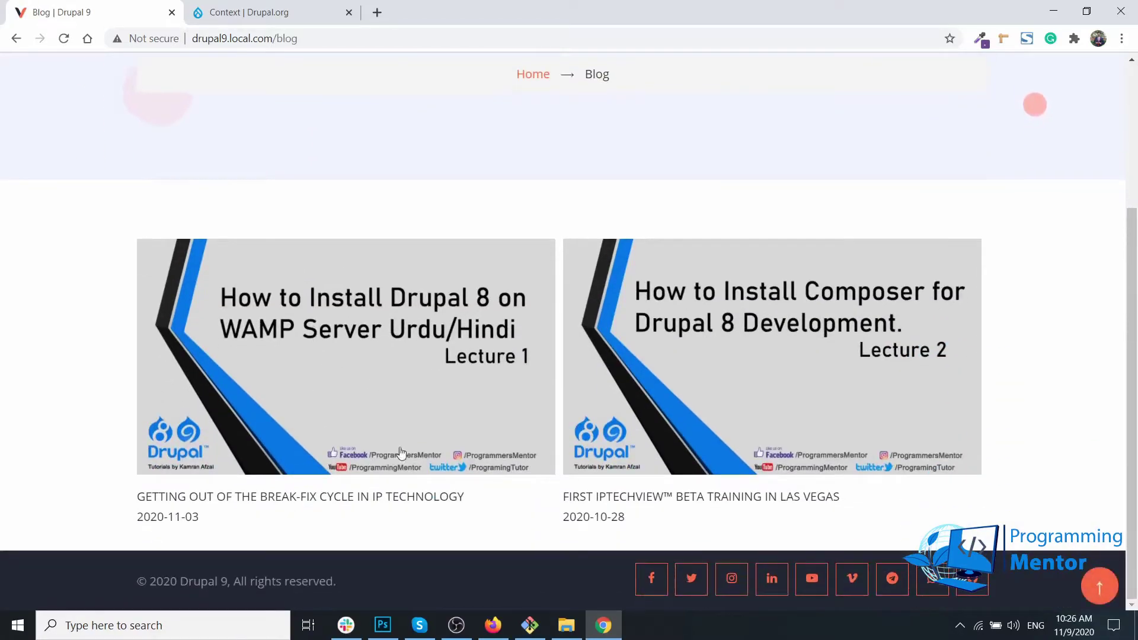
{"action": "left_click", "coordinate": [445, 386]}
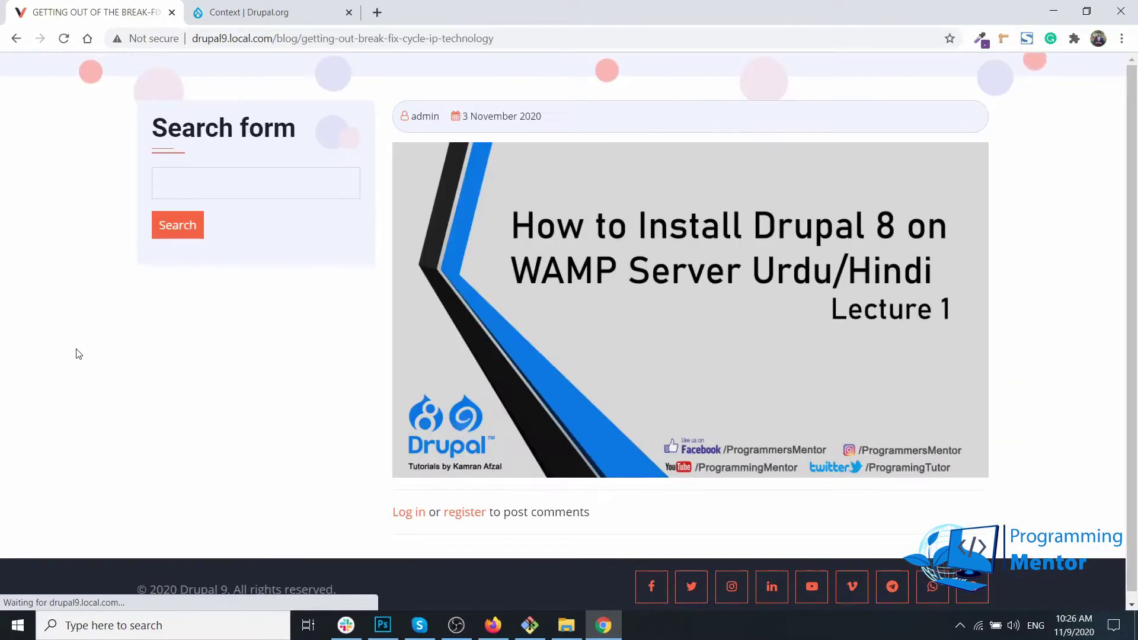
{"action": "scroll", "coordinate": [78, 353], "scroll_direction": "down", "scroll_amount": 1}
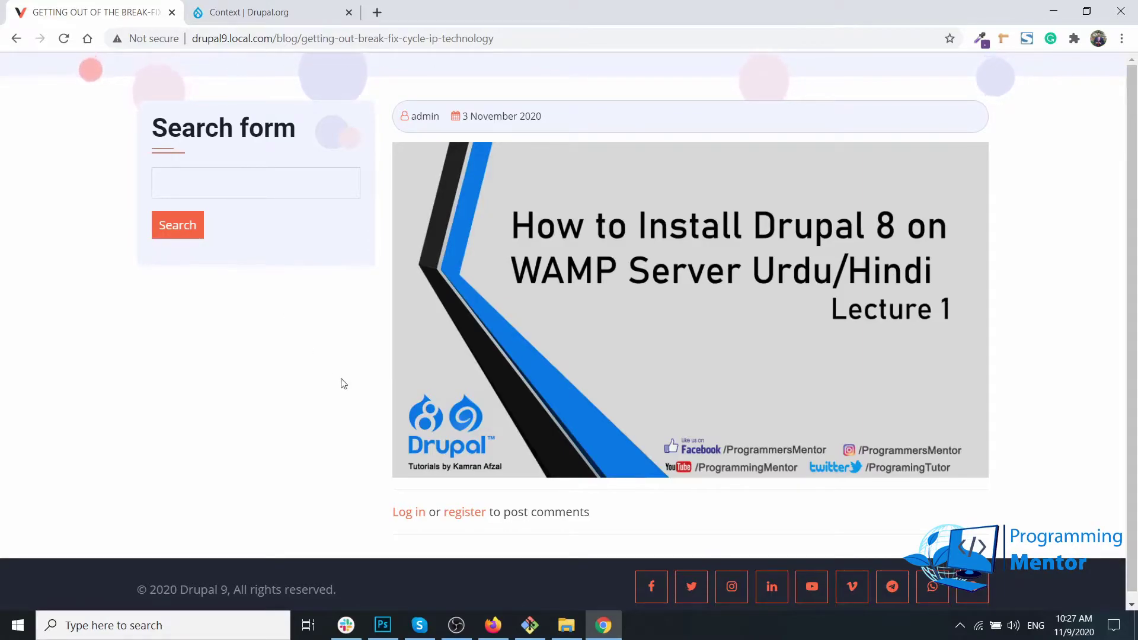
Step: Filter the block list for the Site branding block and choose to place it
{"action": "left_click", "coordinate": [493, 626]}
{"action": "scroll", "coordinate": [332, 350], "scroll_direction": "down", "scroll_amount": 10}
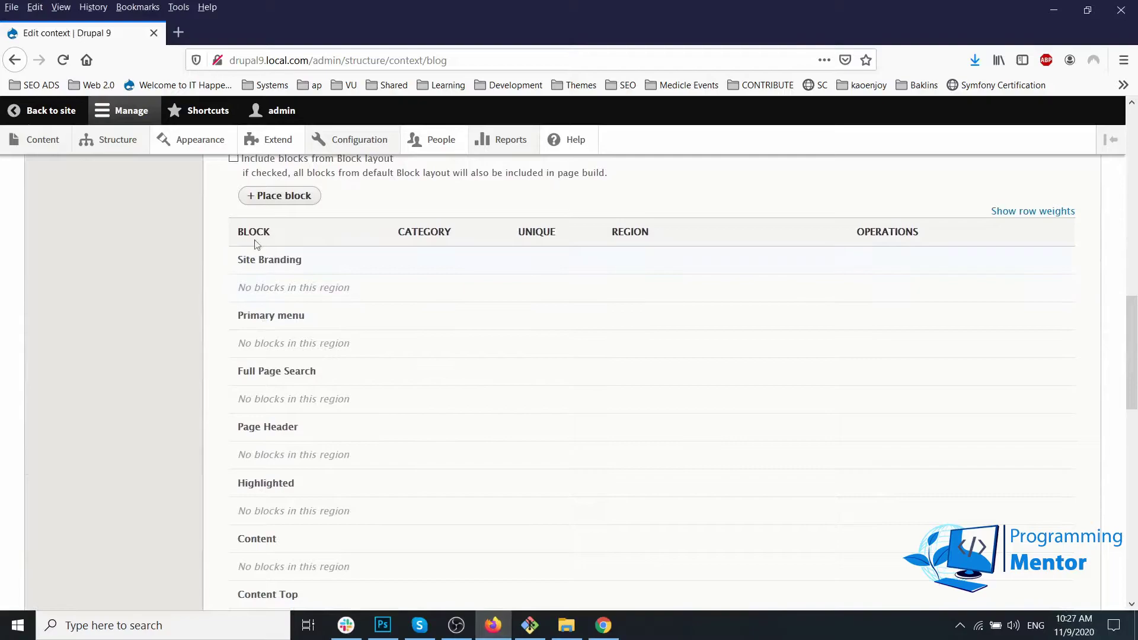
{"action": "left_click", "coordinate": [287, 196]}
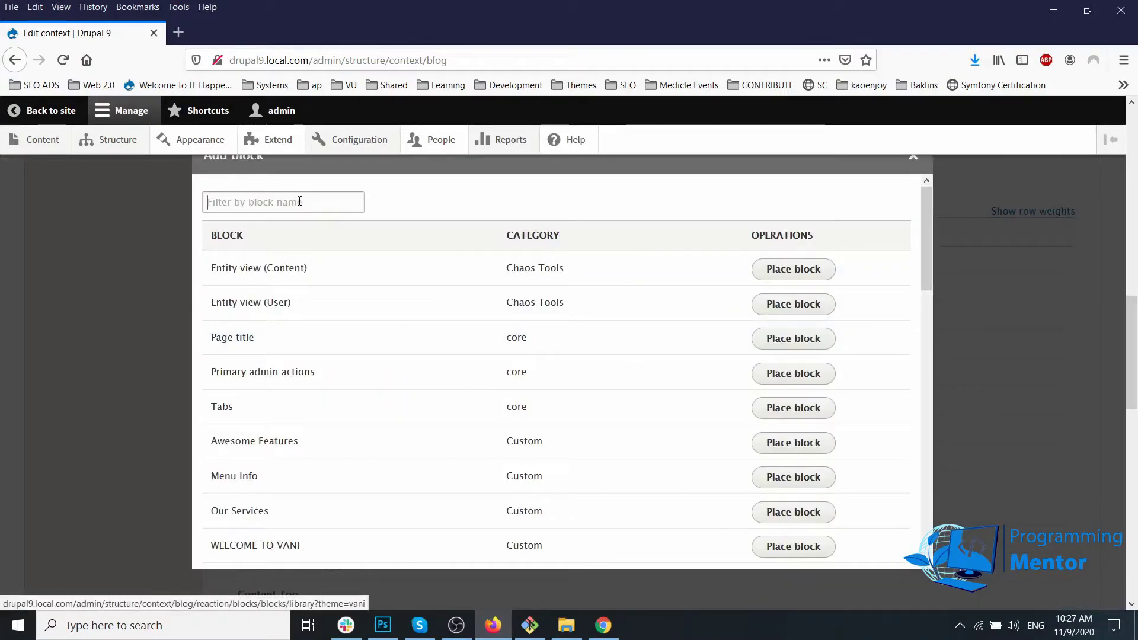
{"action": "left_click", "coordinate": [299, 202]}
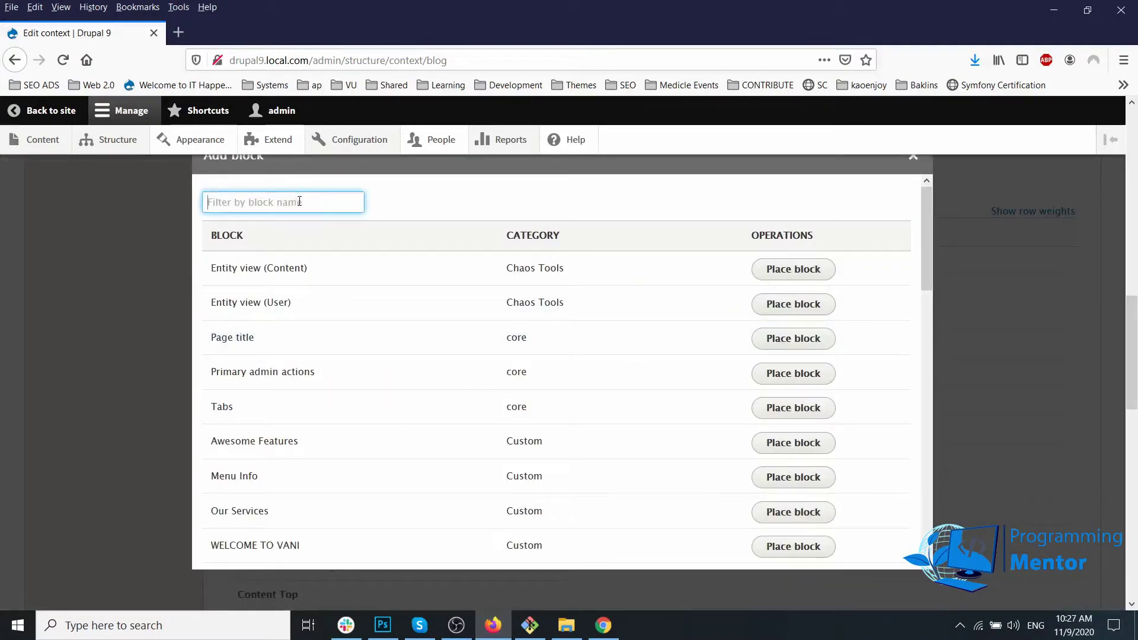
{"action": "type", "text": "bre"}
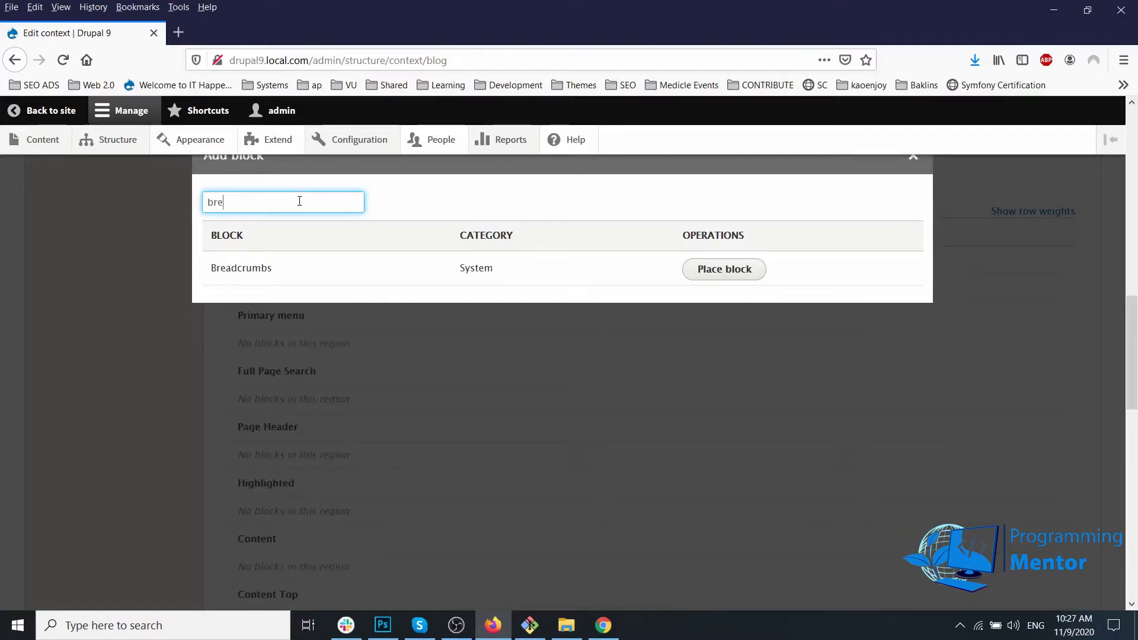
{"action": "key", "text": "BackSpace"}
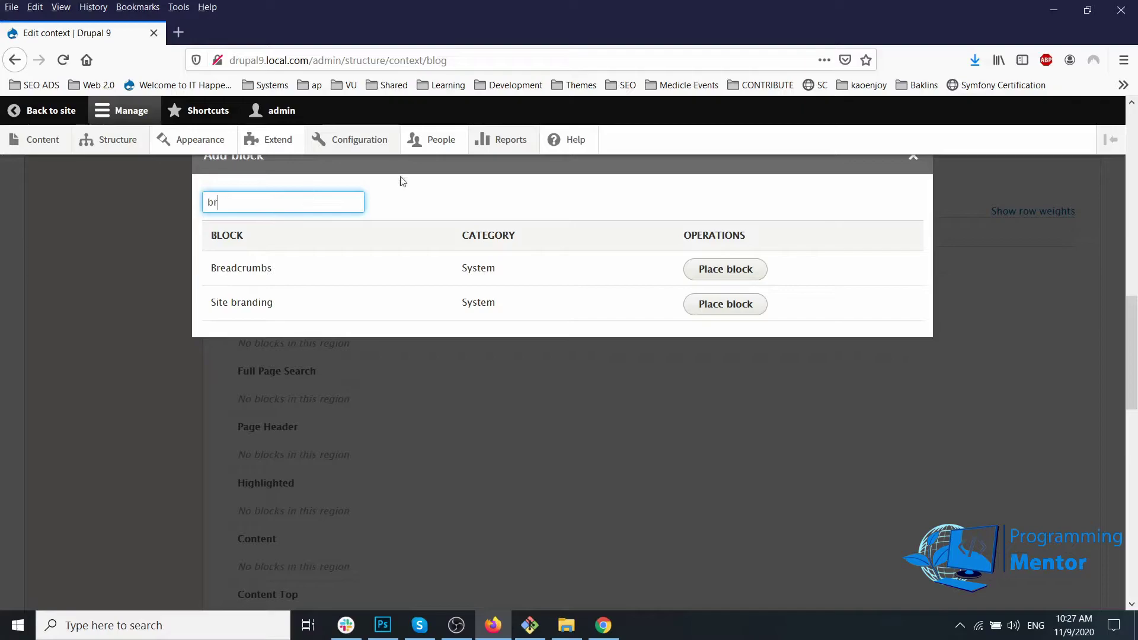
{"action": "left_click", "coordinate": [731, 306]}
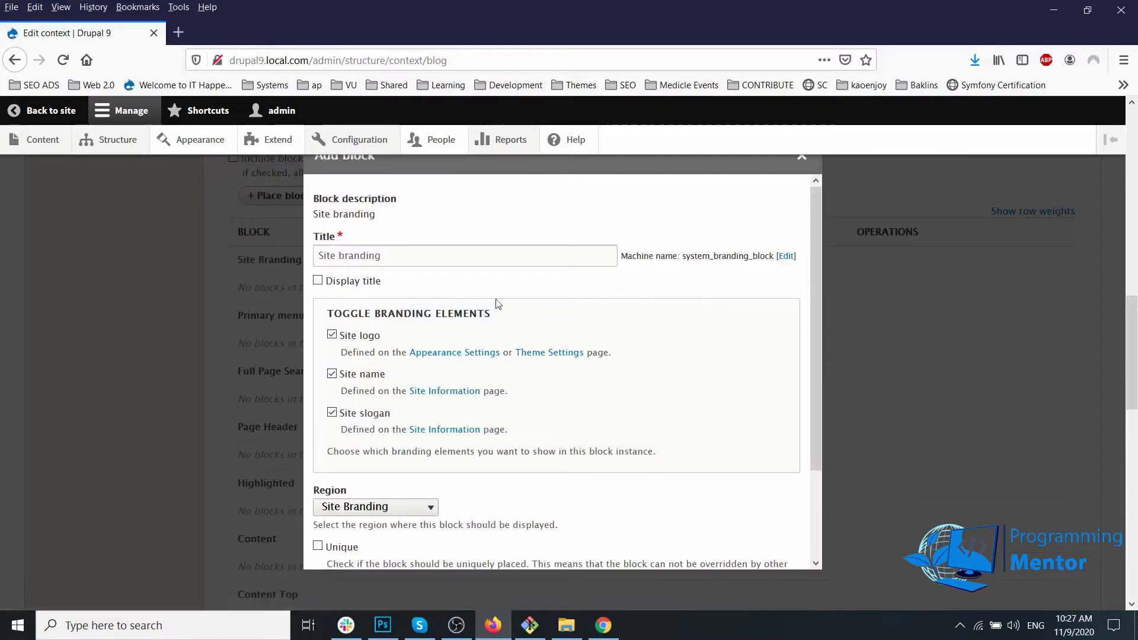
Step: Uncheck site slogan and site name, add the block to Site Branding, and save
{"action": "left_click", "coordinate": [363, 413]}
{"action": "left_click", "coordinate": [365, 374]}
{"action": "scroll", "coordinate": [363, 557], "scroll_direction": "down", "scroll_amount": 3}
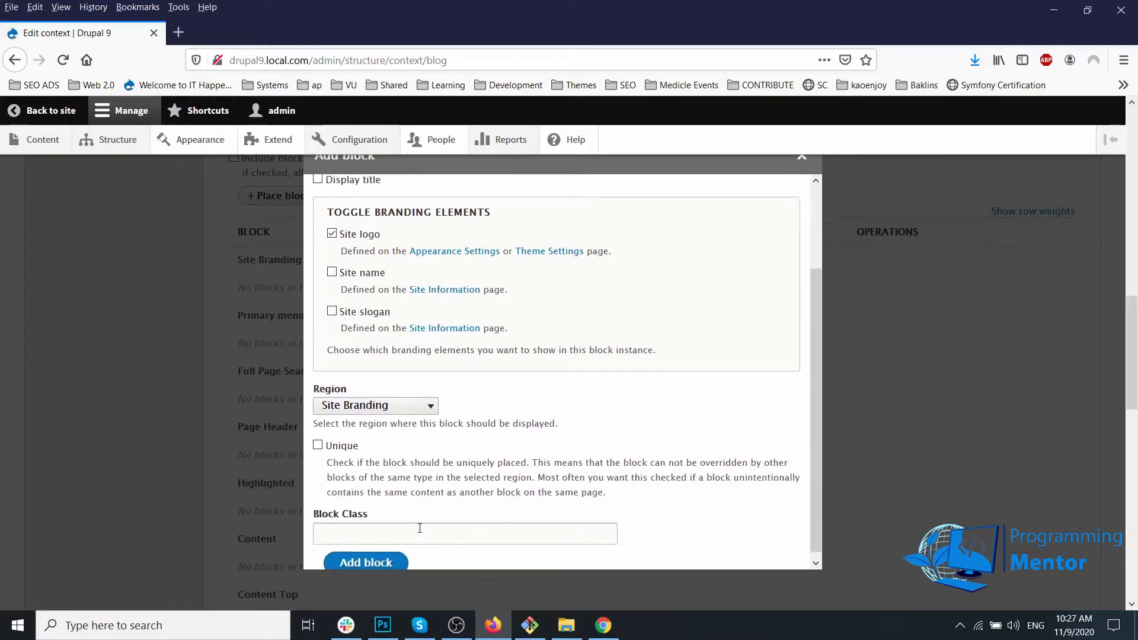
{"action": "left_click", "coordinate": [376, 566]}
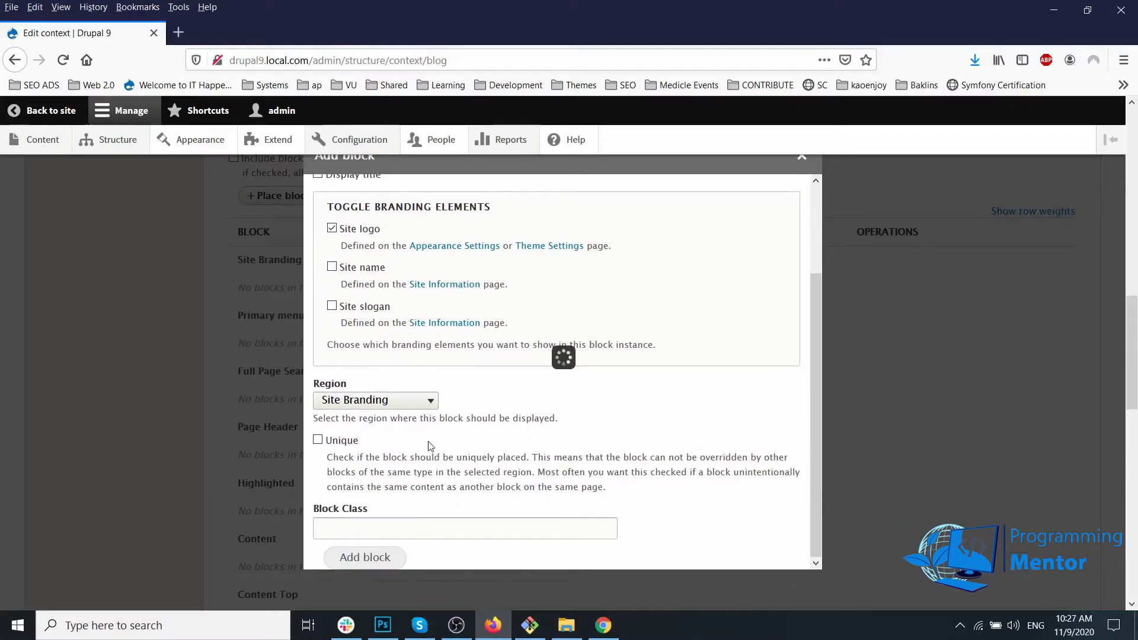
{"action": "scroll", "coordinate": [428, 441], "scroll_direction": "down", "scroll_amount": 5}
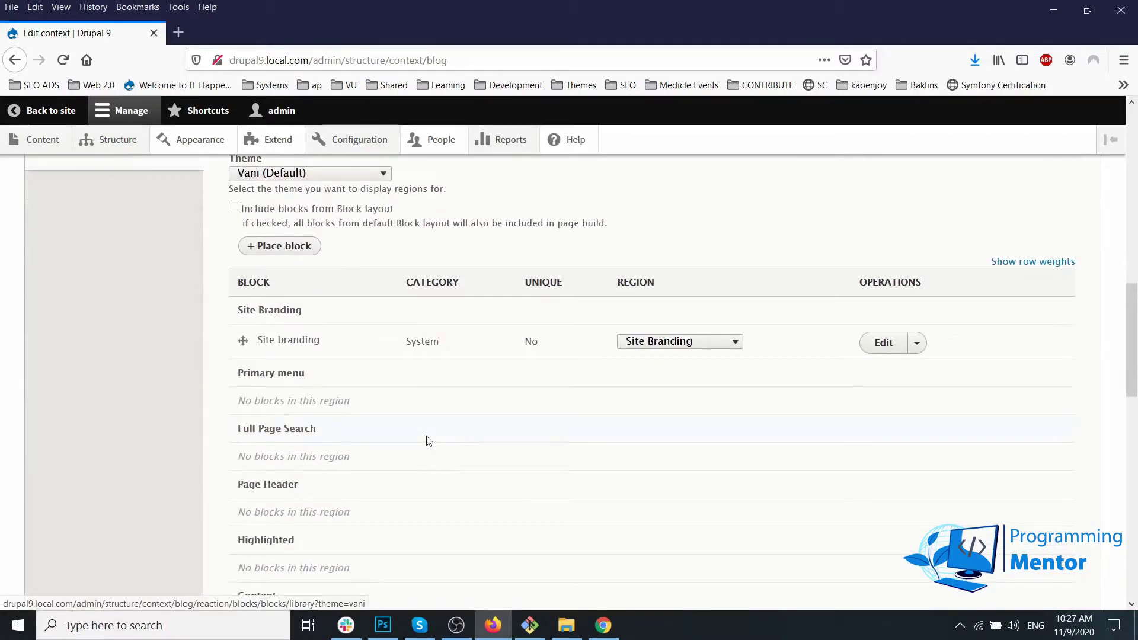
{"action": "scroll", "coordinate": [428, 441], "scroll_direction": "down", "scroll_amount": 15}
{"action": "left_click", "coordinate": [95, 537]}
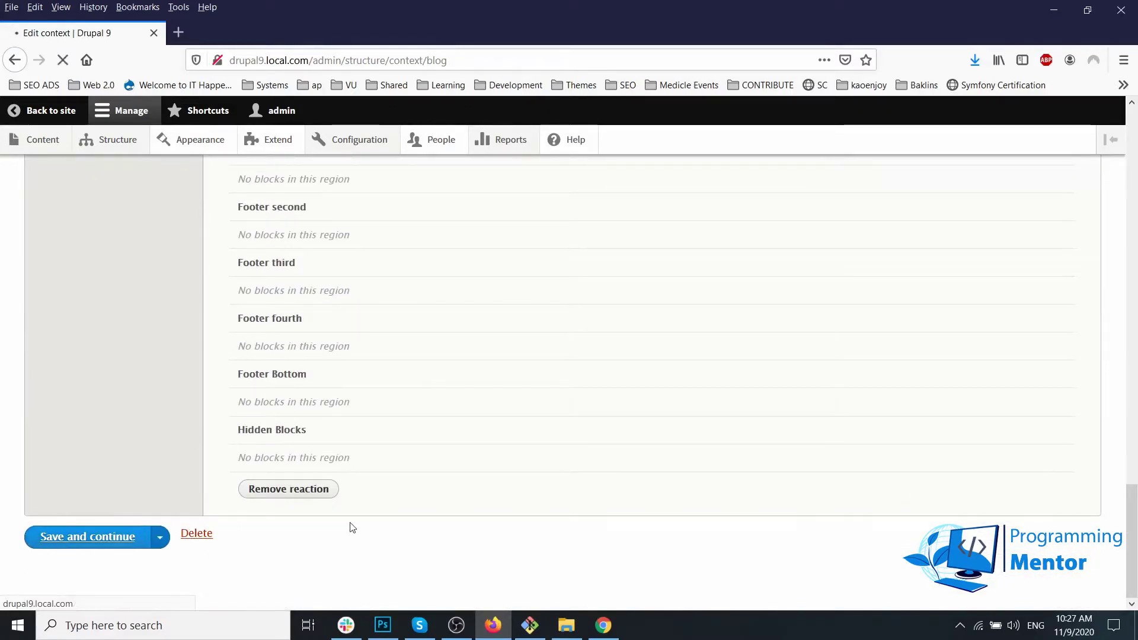
Step: Reload the blog post to see the site logo, then return to the Edit context page
{"action": "left_click", "coordinate": [603, 626]}
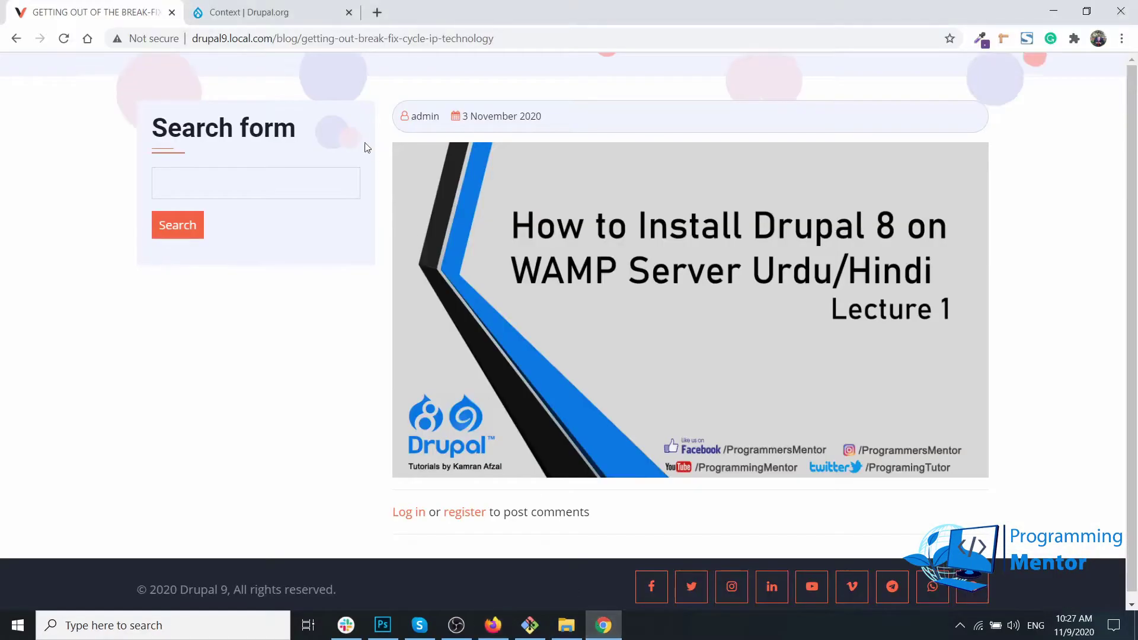
{"action": "left_click", "coordinate": [64, 38]}
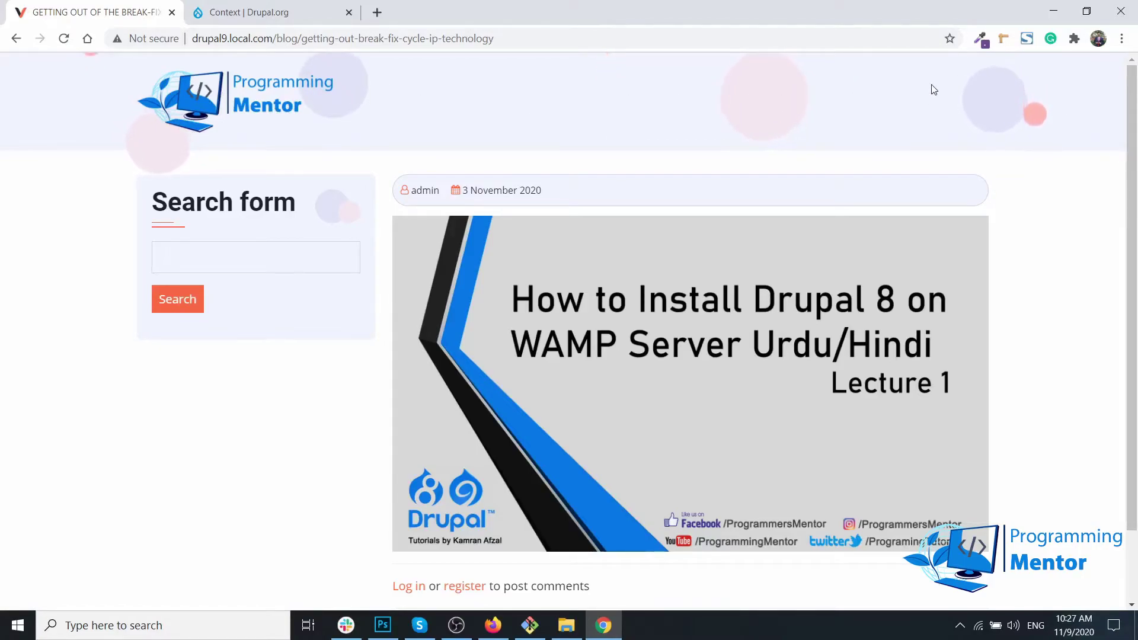
{"action": "left_click", "coordinate": [493, 625]}
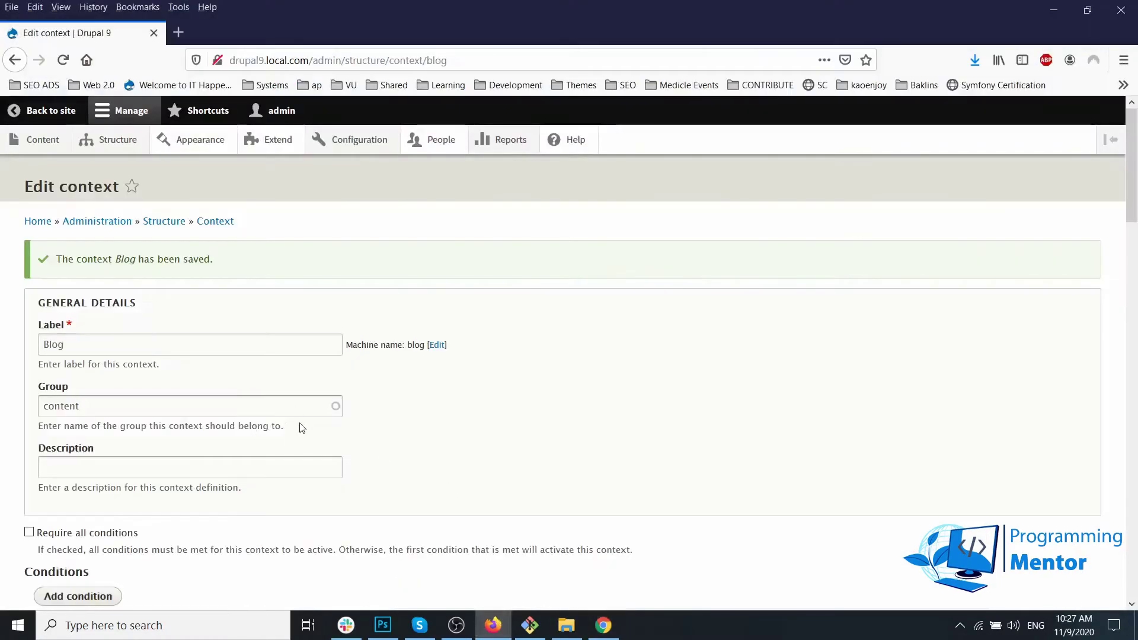
Step: Place the Main navigation block in the Primary menu region of the Blog context
{"action": "scroll", "coordinate": [302, 425], "scroll_direction": "down", "scroll_amount": 5}
{"action": "scroll", "coordinate": [300, 432], "scroll_direction": "down", "scroll_amount": 3}
{"action": "left_click", "coordinate": [305, 437]}
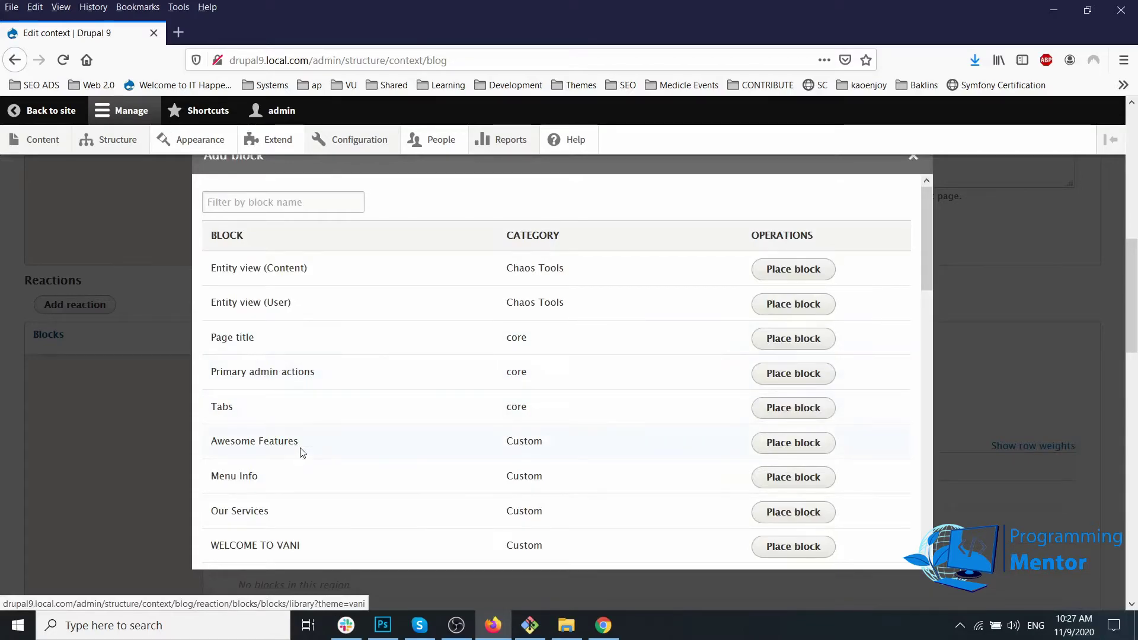
{"action": "scroll", "coordinate": [304, 454], "scroll_direction": "down", "scroll_amount": 3}
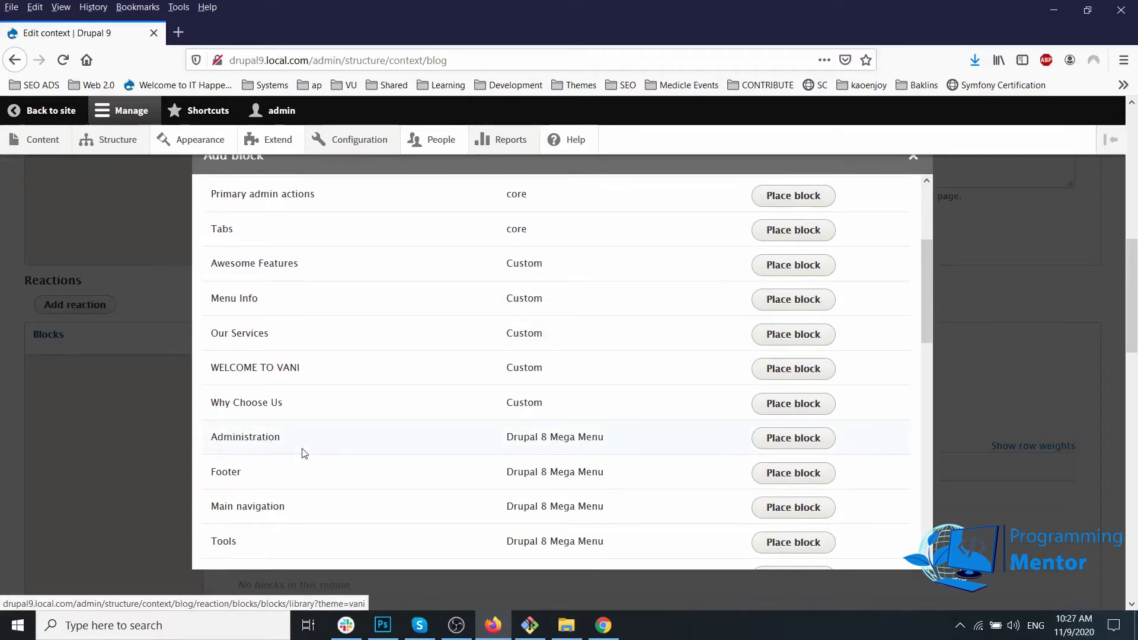
{"action": "scroll", "coordinate": [303, 454], "scroll_direction": "down", "scroll_amount": 4}
{"action": "scroll", "coordinate": [303, 452], "scroll_direction": "up", "scroll_amount": 3}
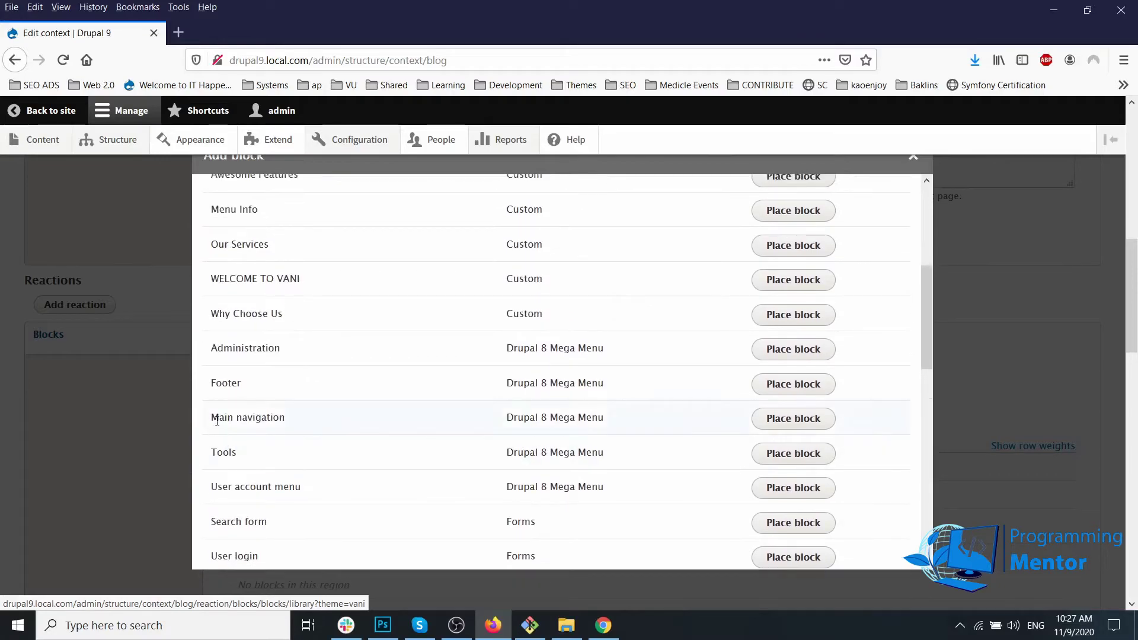
{"action": "left_click_drag", "start_coordinate": [217, 419], "coordinate": [285, 418]}
{"action": "left_click", "coordinate": [797, 419]}
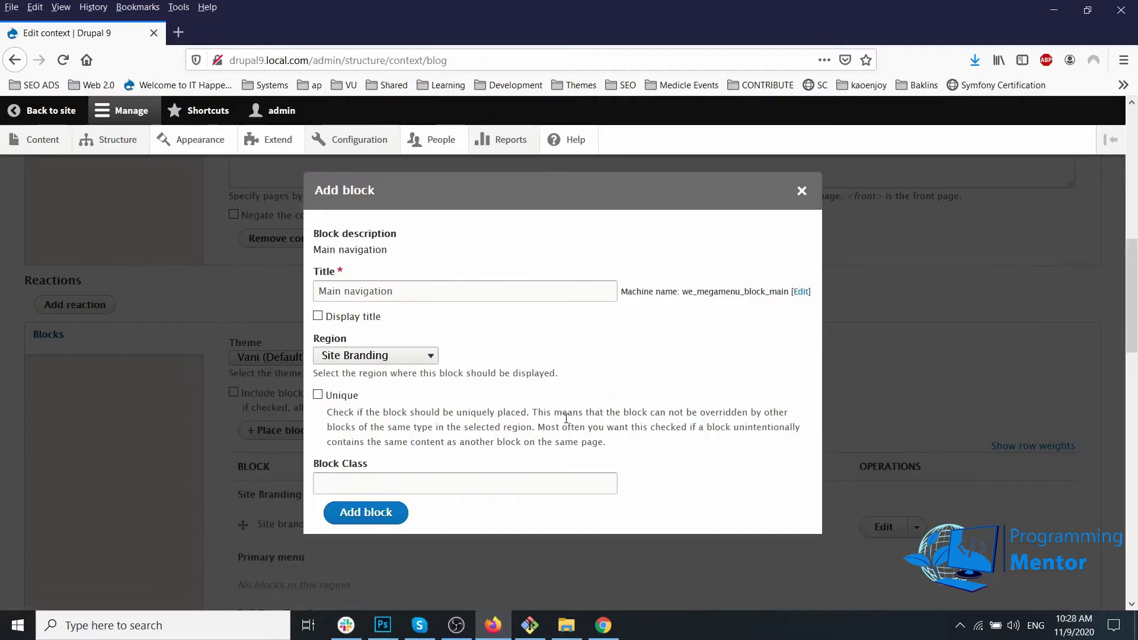
{"action": "left_click", "coordinate": [381, 356]}
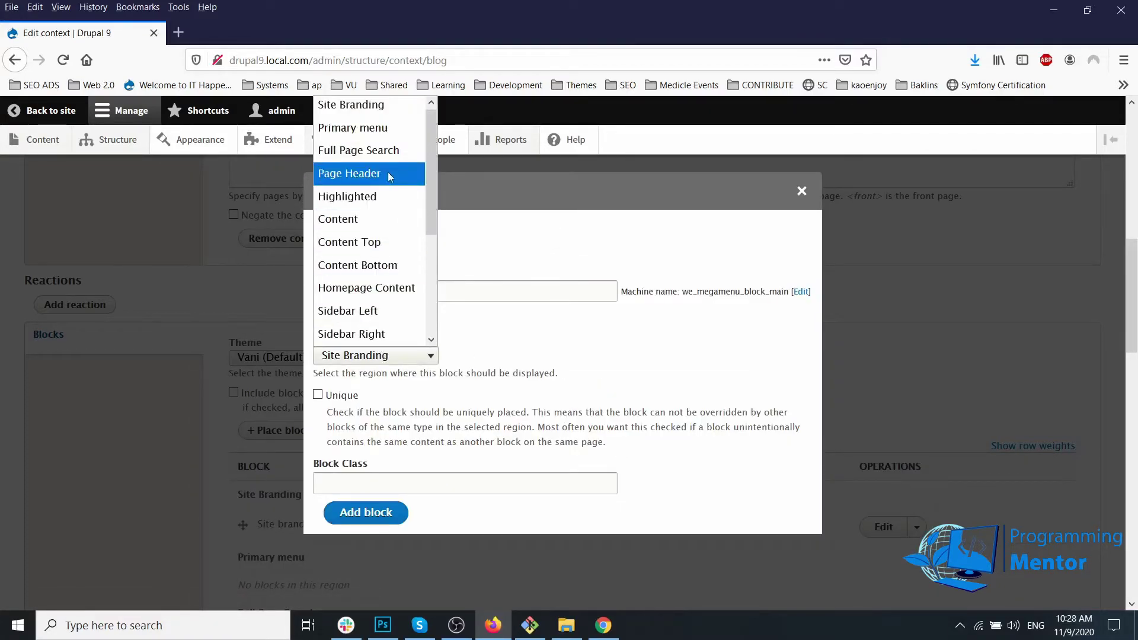
{"action": "left_click", "coordinate": [387, 139]}
{"action": "left_click", "coordinate": [387, 514]}
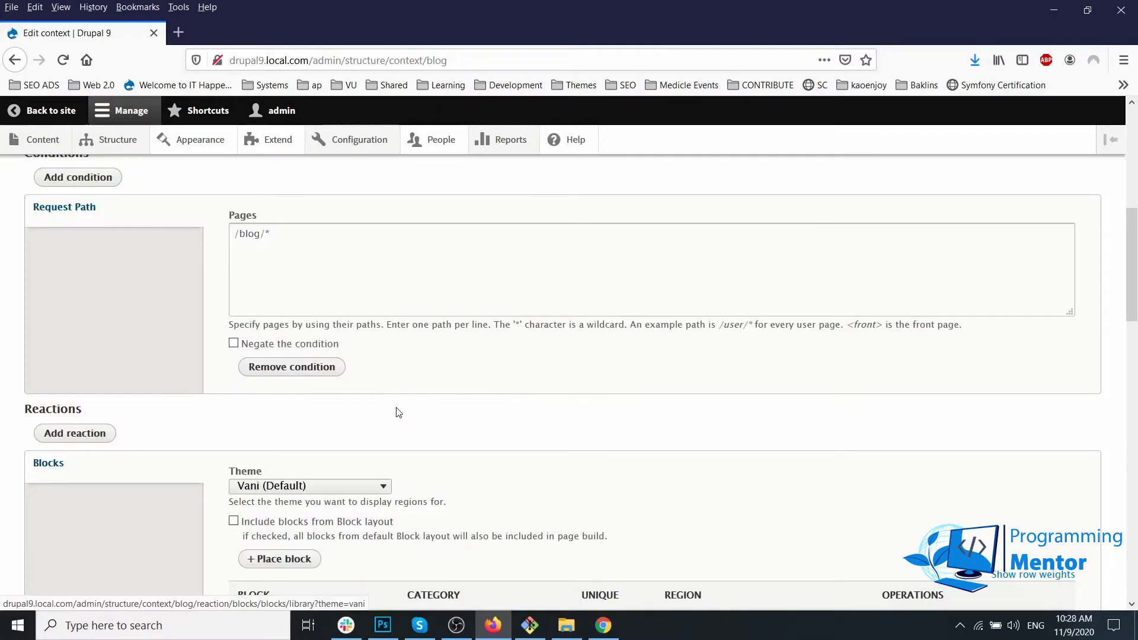
Step: Save the Blog context with the new block and switch to the blog post in Chrome
{"action": "scroll", "coordinate": [394, 406], "scroll_direction": "down", "scroll_amount": 8}
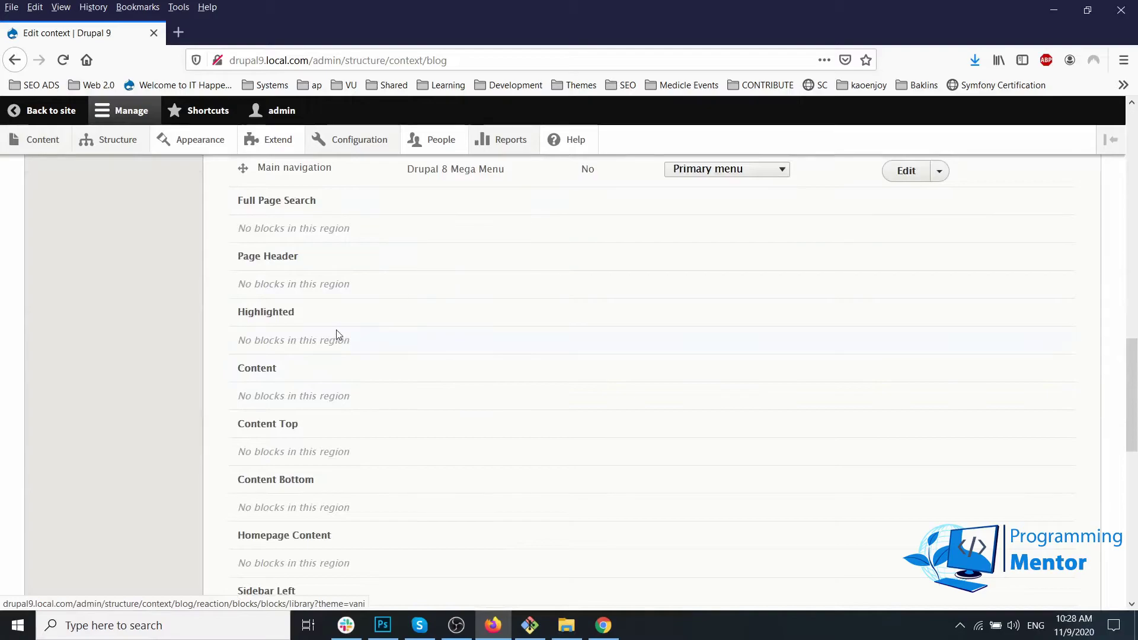
{"action": "scroll", "coordinate": [338, 333], "scroll_direction": "down", "scroll_amount": 7}
{"action": "scroll", "coordinate": [289, 306], "scroll_direction": "down", "scroll_amount": 3}
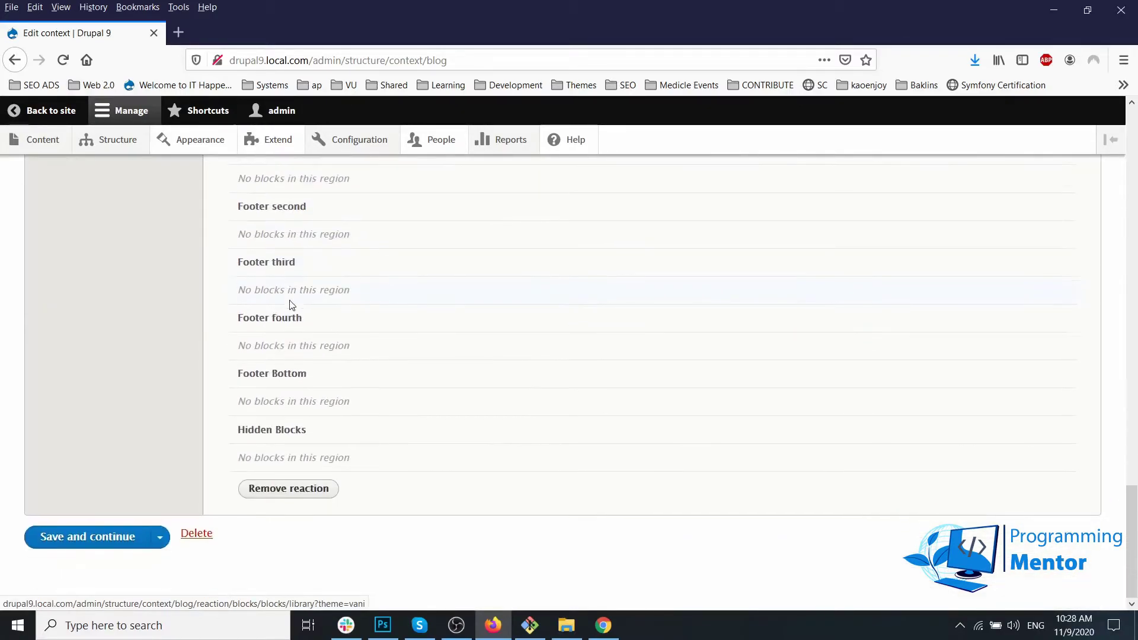
{"action": "scroll", "coordinate": [278, 308], "scroll_direction": "up", "scroll_amount": 8}
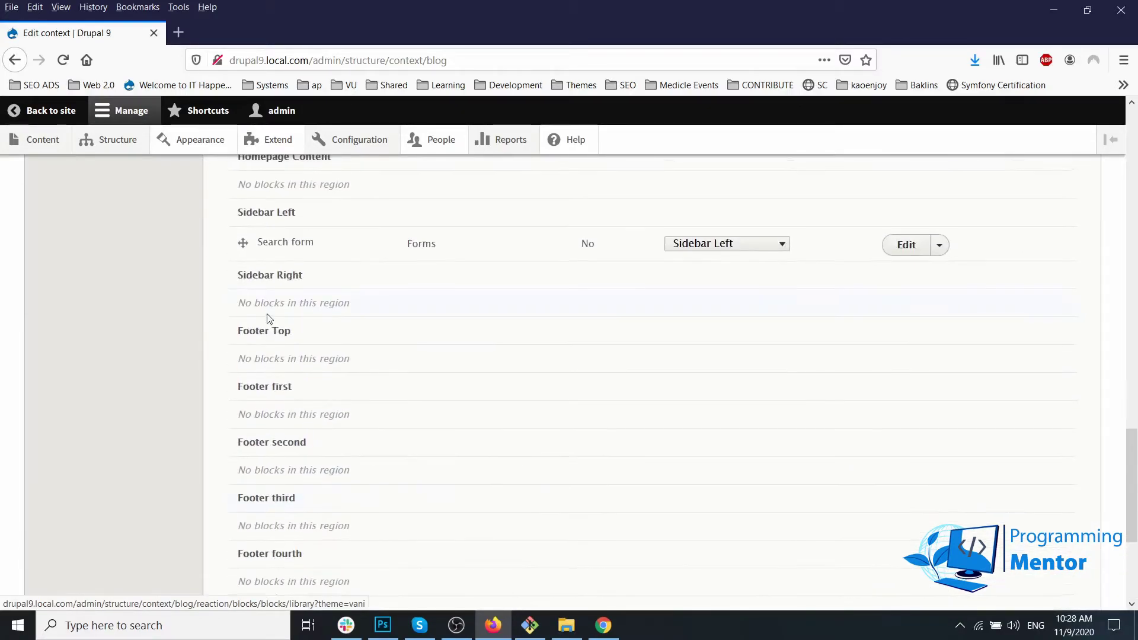
{"action": "scroll", "coordinate": [268, 314], "scroll_direction": "up", "scroll_amount": 8}
{"action": "scroll", "coordinate": [188, 355], "scroll_direction": "down", "scroll_amount": 12}
{"action": "scroll", "coordinate": [183, 368], "scroll_direction": "down", "scroll_amount": 3}
{"action": "left_click", "coordinate": [100, 539]}
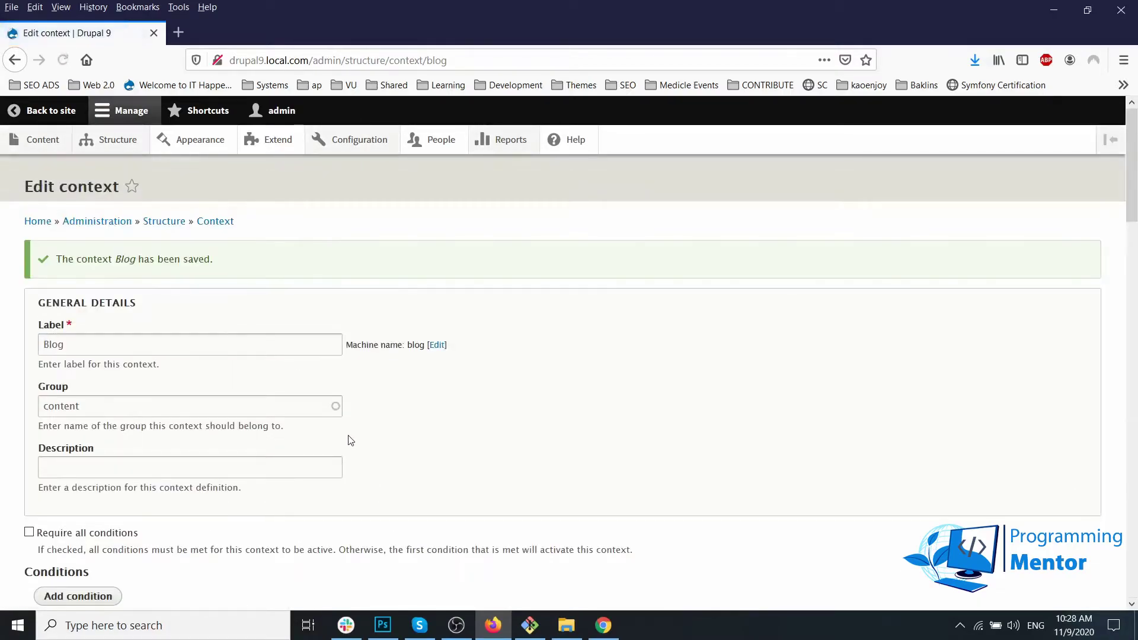
{"action": "scroll", "coordinate": [348, 438], "scroll_direction": "down", "scroll_amount": 8}
{"action": "scroll", "coordinate": [347, 438], "scroll_direction": "up", "scroll_amount": 10}
{"action": "scroll", "coordinate": [348, 439], "scroll_direction": "down", "scroll_amount": 6}
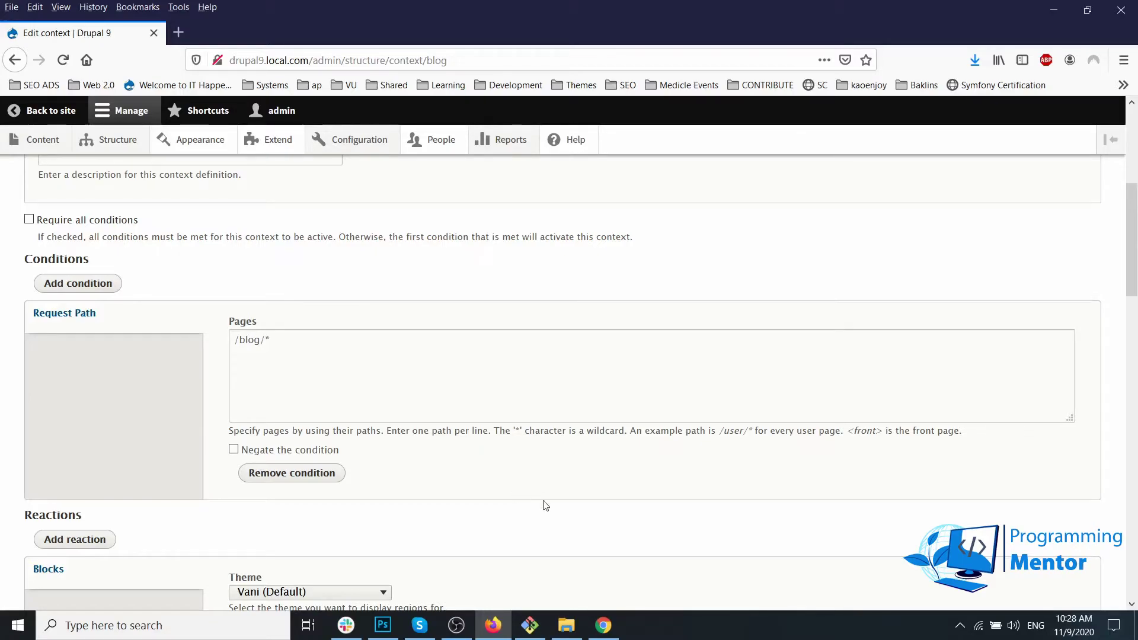
{"action": "left_click", "coordinate": [603, 626]}
Step: Reload the blog post to confirm the main navigation menu appears in its header
{"action": "left_click", "coordinate": [64, 39]}
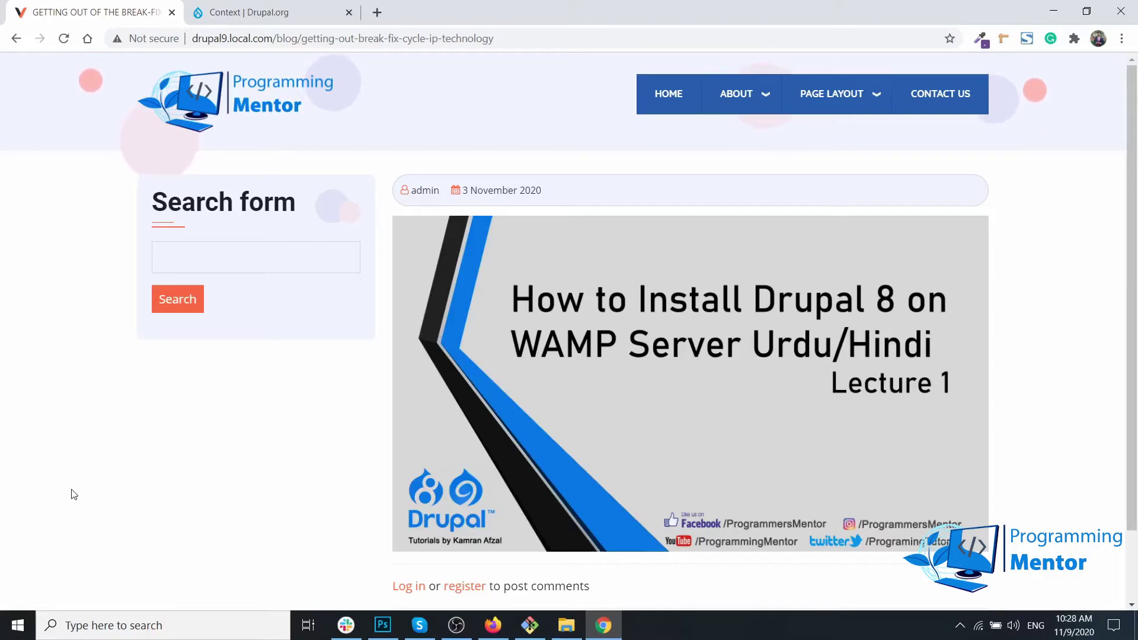
{"action": "scroll", "coordinate": [74, 494], "scroll_direction": "down", "scroll_amount": 2}
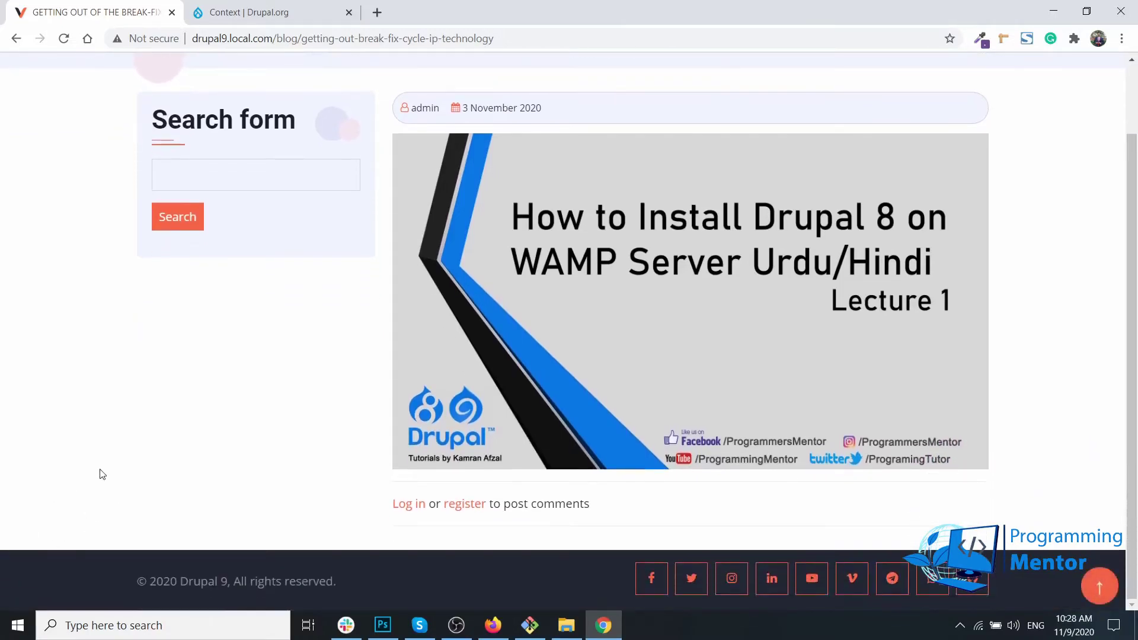
{"action": "scroll", "coordinate": [262, 335], "scroll_direction": "up", "scroll_amount": 2}
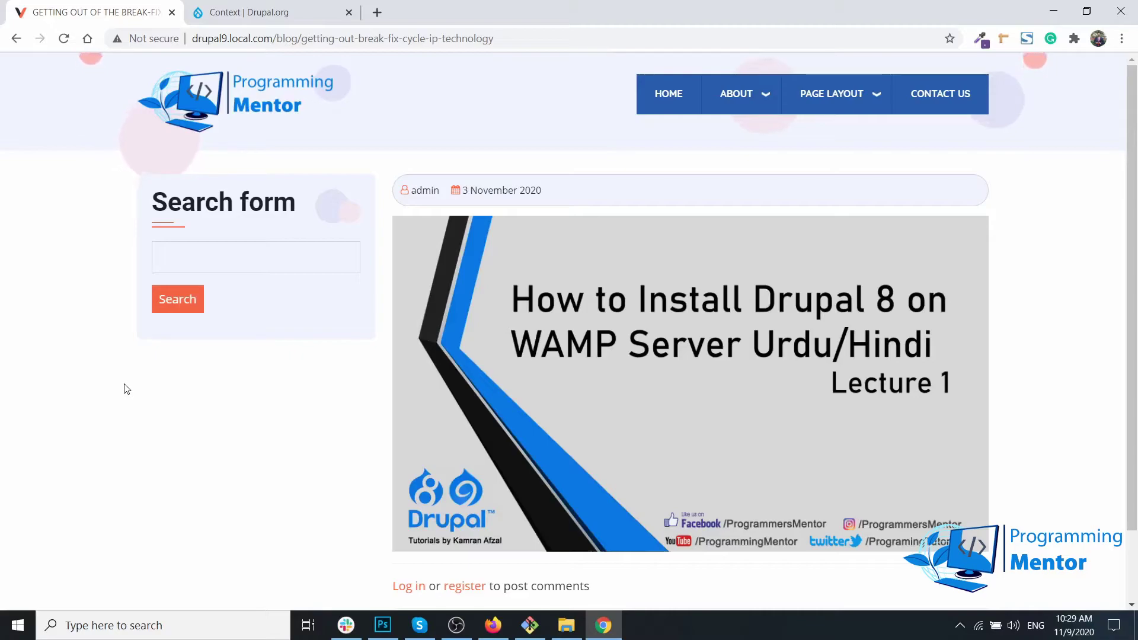
Step: Return to Firefox and follow the Context breadcrumb to the list of contexts
{"action": "left_click", "coordinate": [493, 625]}
{"action": "scroll", "coordinate": [187, 398], "scroll_direction": "up", "scroll_amount": 5}
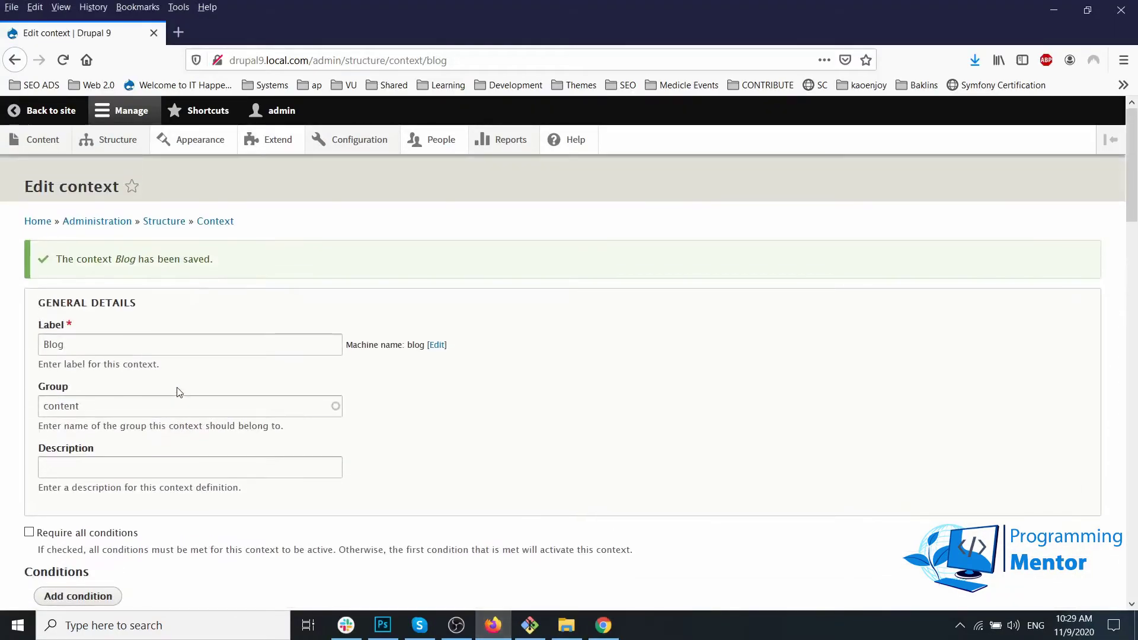
{"action": "left_click", "coordinate": [216, 224]}
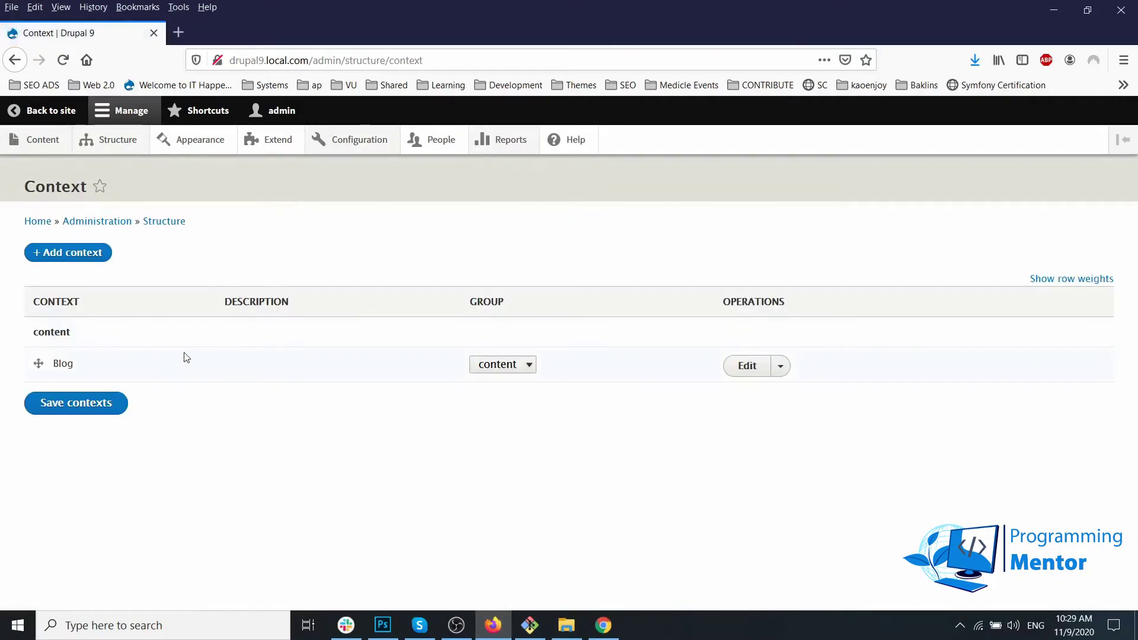
Step: Add a context labelled 'Change Them' in the 'Theme' group and save it
{"action": "left_click", "coordinate": [105, 257]}
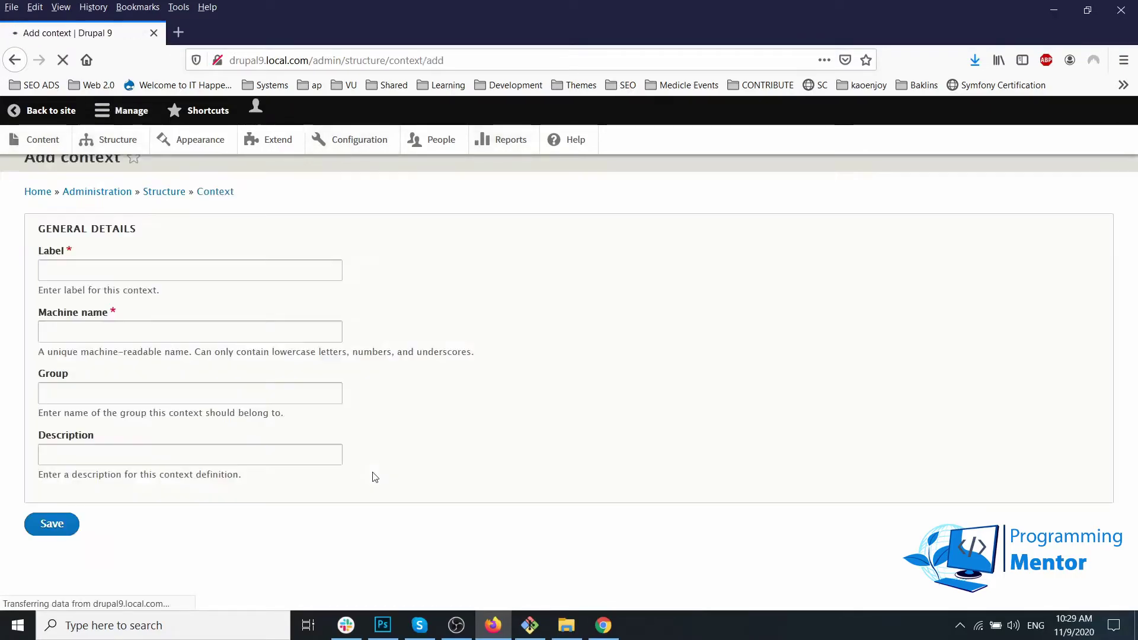
{"action": "left_click", "coordinate": [117, 302]}
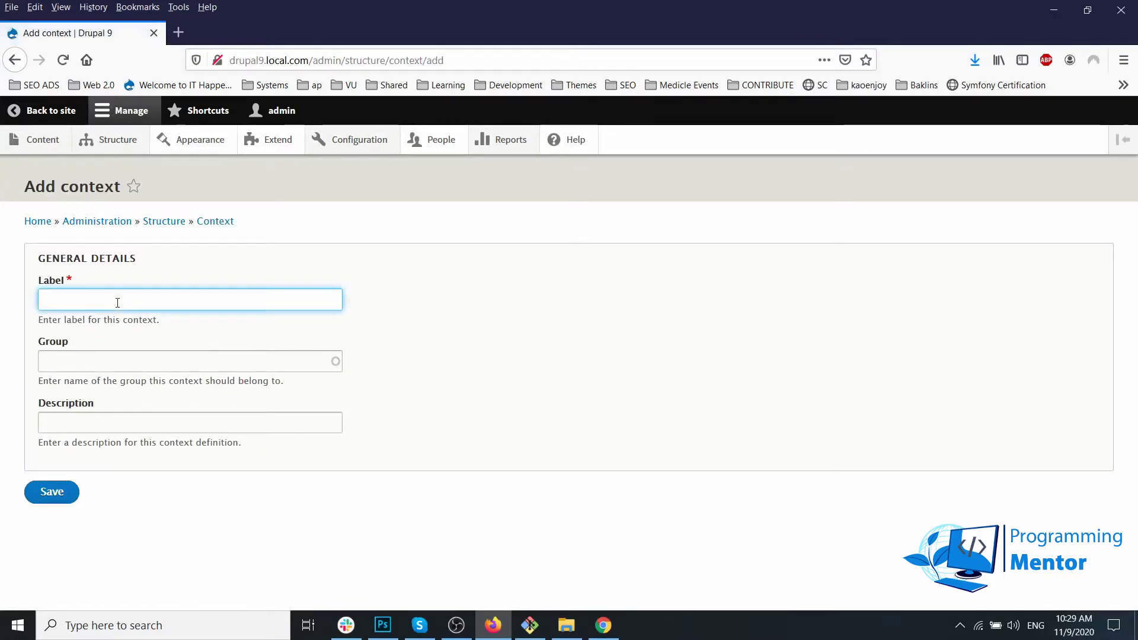
{"action": "type", "text": "C"}
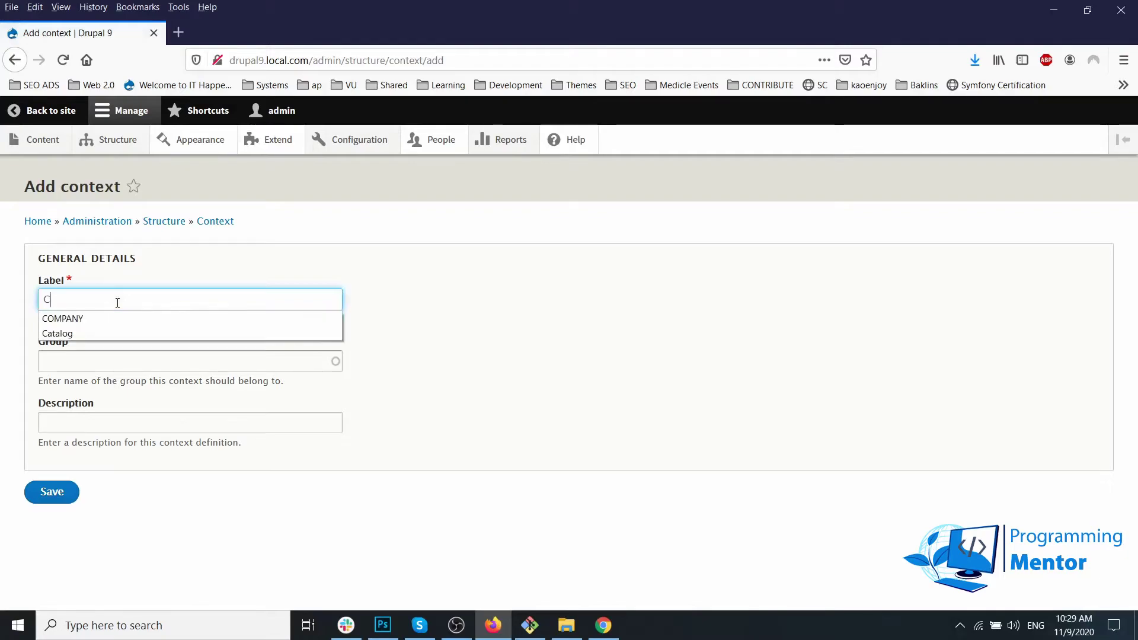
{"action": "type", "text": "hange Them"}
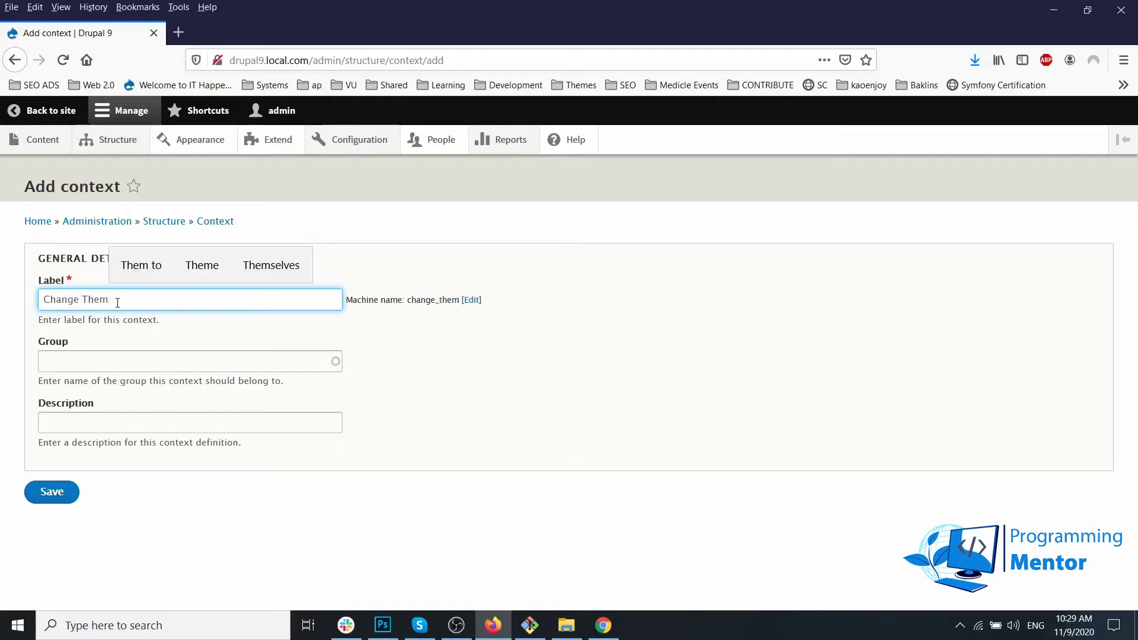
{"action": "left_click", "coordinate": [94, 357]}
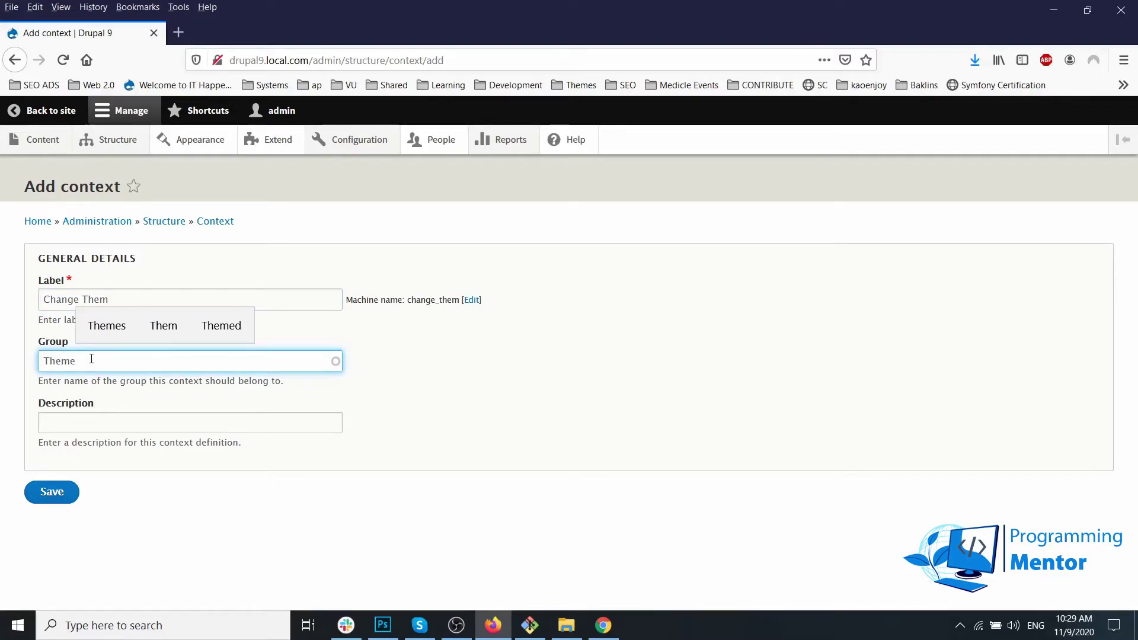
{"action": "key", "text": "Return"}
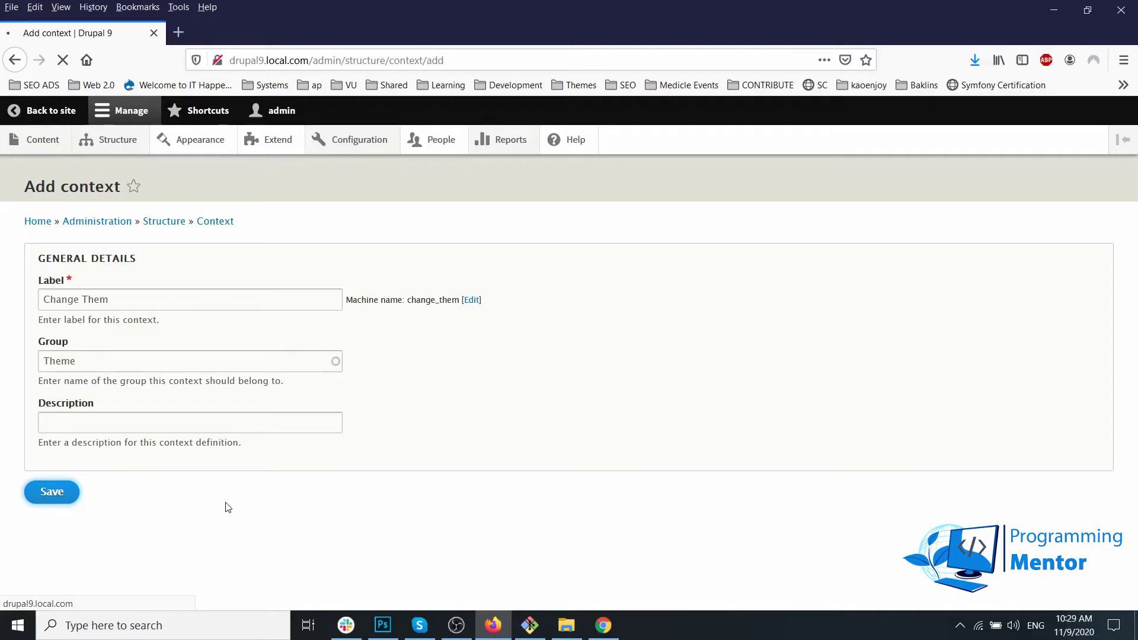
Step: Give Change Them a User Role (user) condition with Anonymous user ticked
{"action": "scroll", "coordinate": [222, 503], "scroll_direction": "down", "scroll_amount": 3}
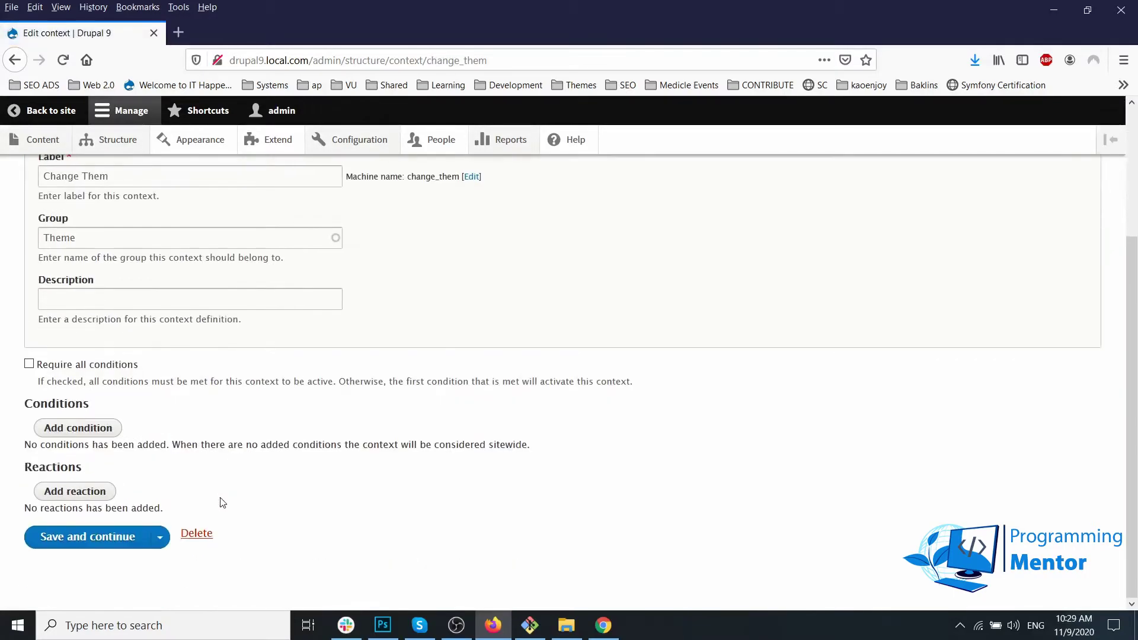
{"action": "left_click", "coordinate": [86, 429]}
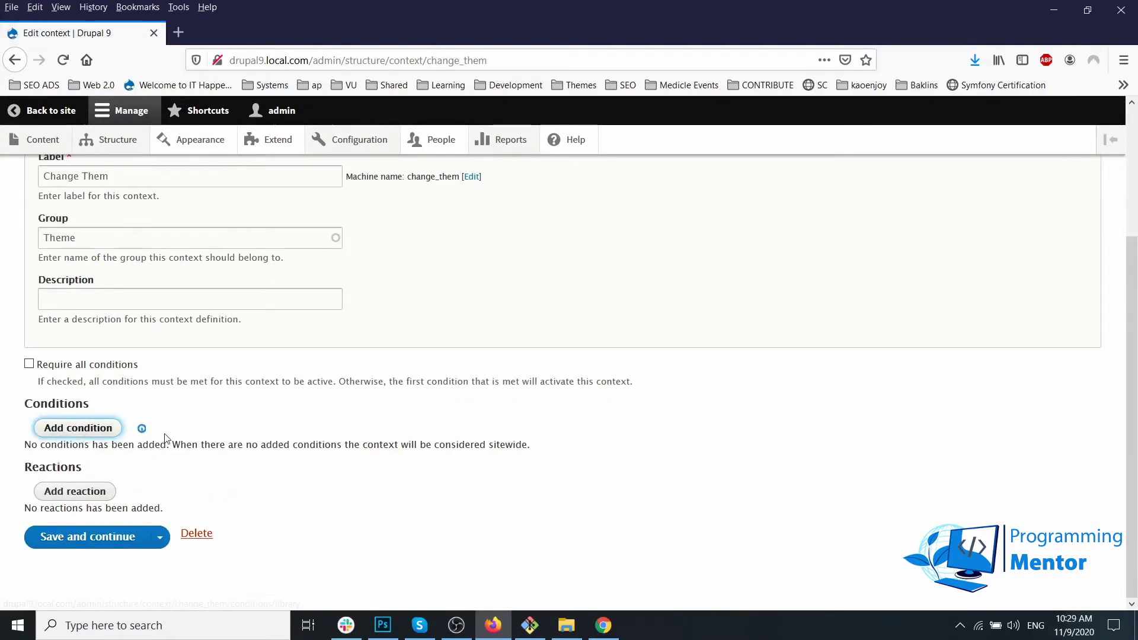
{"action": "scroll", "coordinate": [538, 425], "scroll_direction": "down", "scroll_amount": 3}
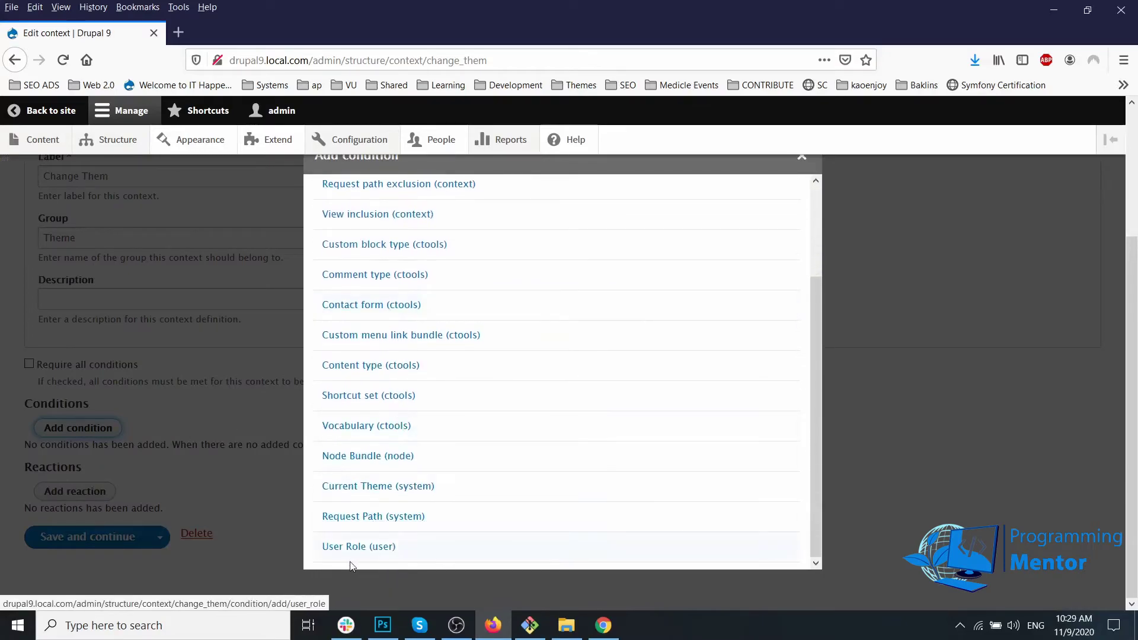
{"action": "left_click", "coordinate": [352, 548]}
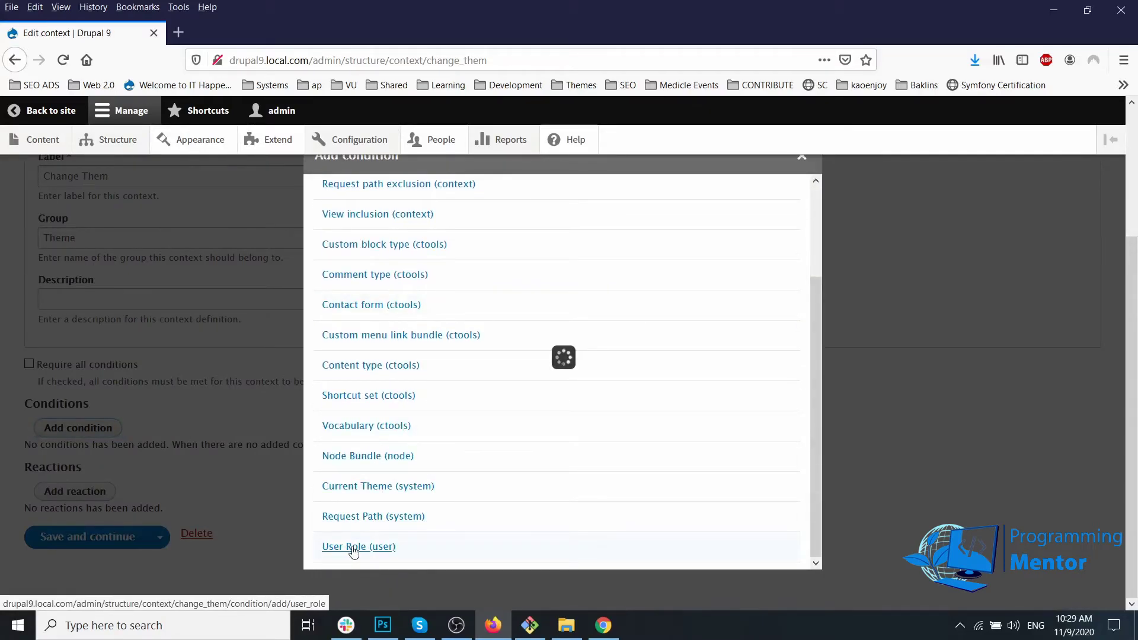
{"action": "scroll", "coordinate": [274, 564], "scroll_direction": "down", "scroll_amount": 3}
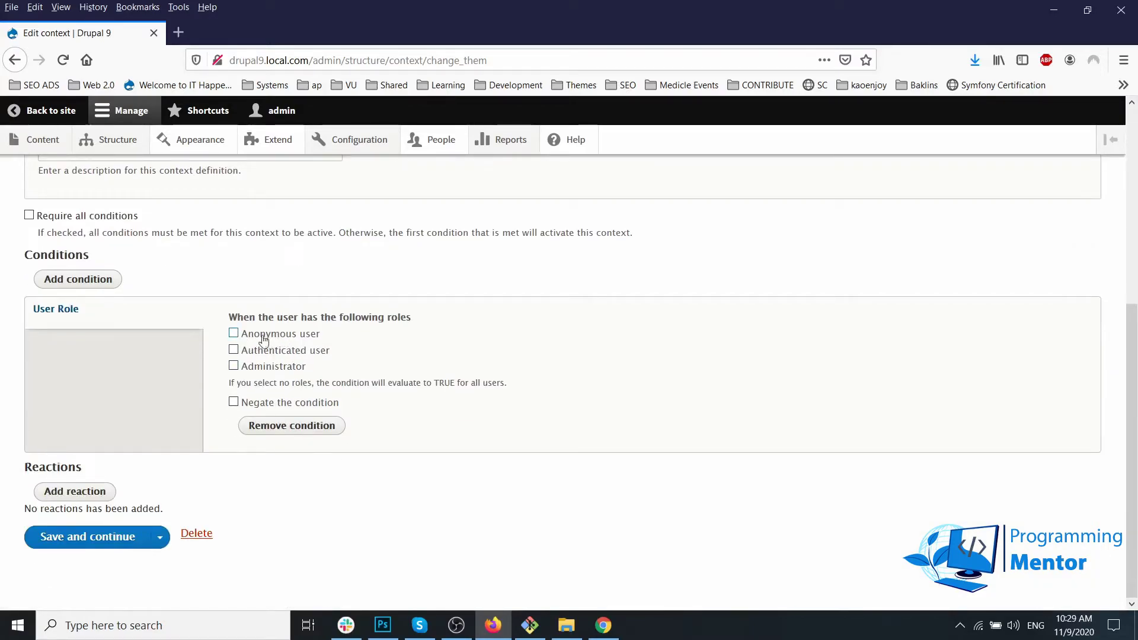
{"action": "left_click", "coordinate": [247, 334]}
Step: Add a Theme reaction set to Ultra Zymphonies Theme and save the Change Them context
{"action": "left_click", "coordinate": [76, 492]}
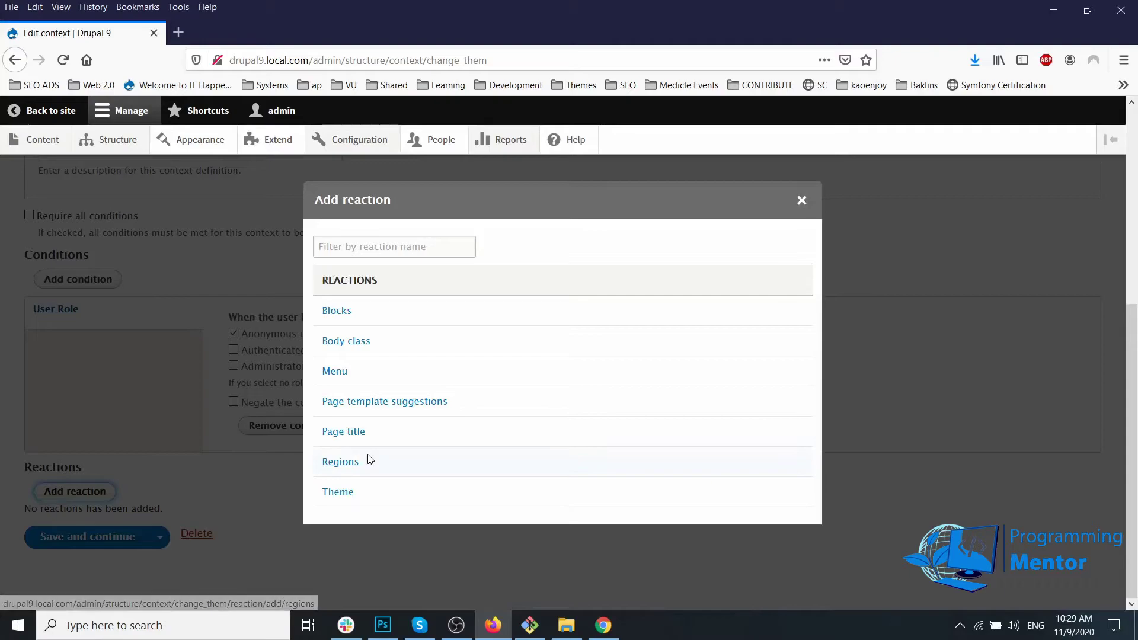
{"action": "left_click", "coordinate": [350, 498]}
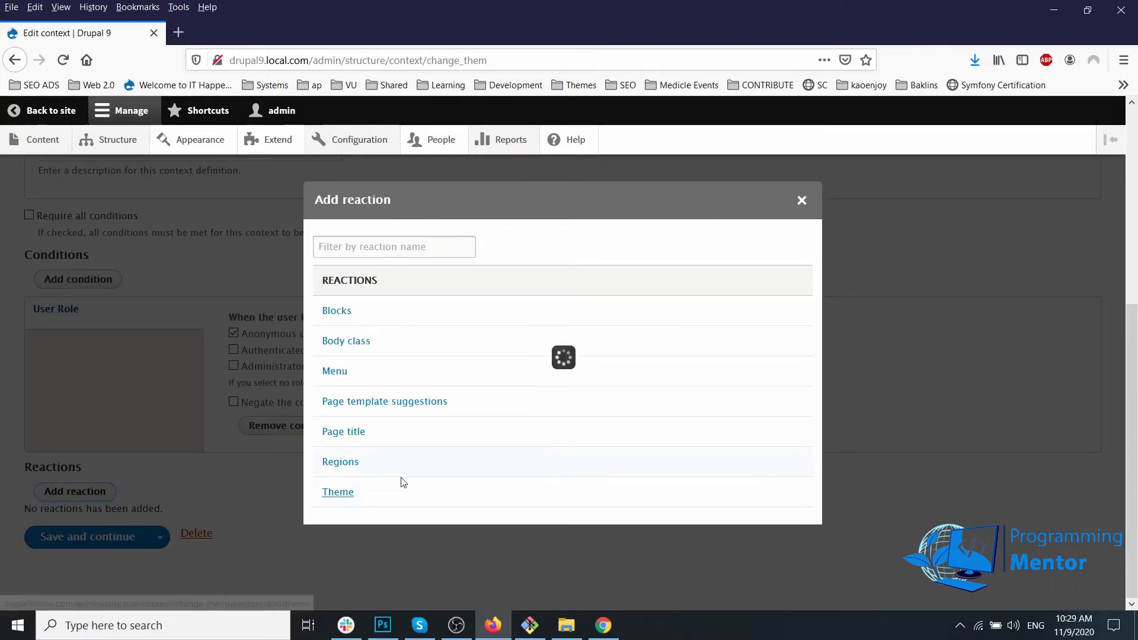
{"action": "scroll", "coordinate": [384, 464], "scroll_direction": "down", "scroll_amount": 3}
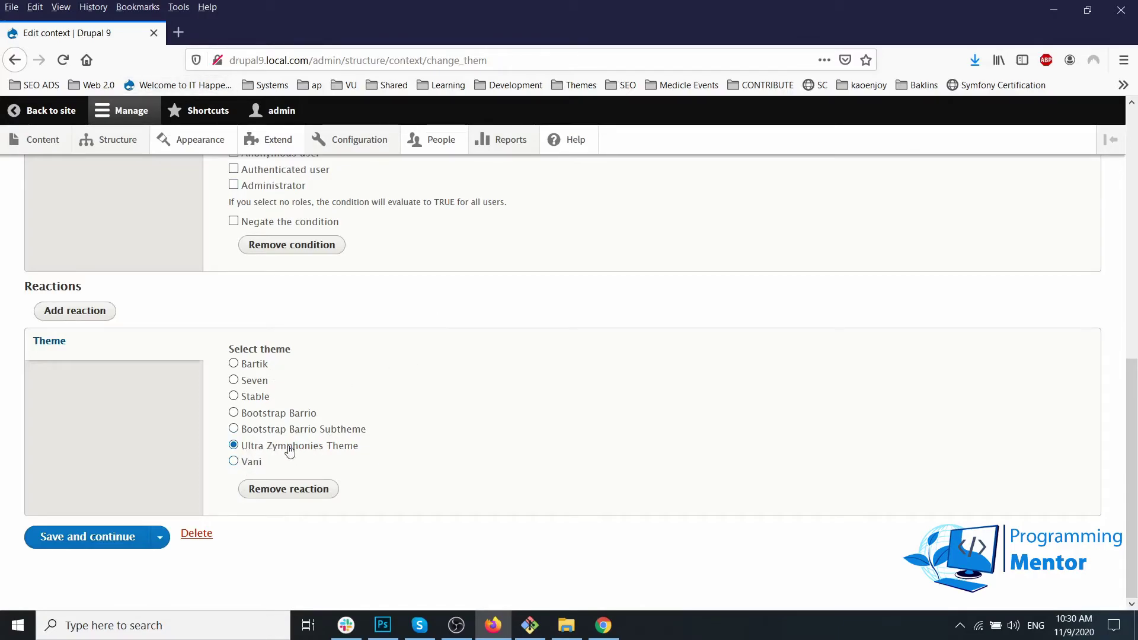
{"action": "left_click", "coordinate": [55, 539]}
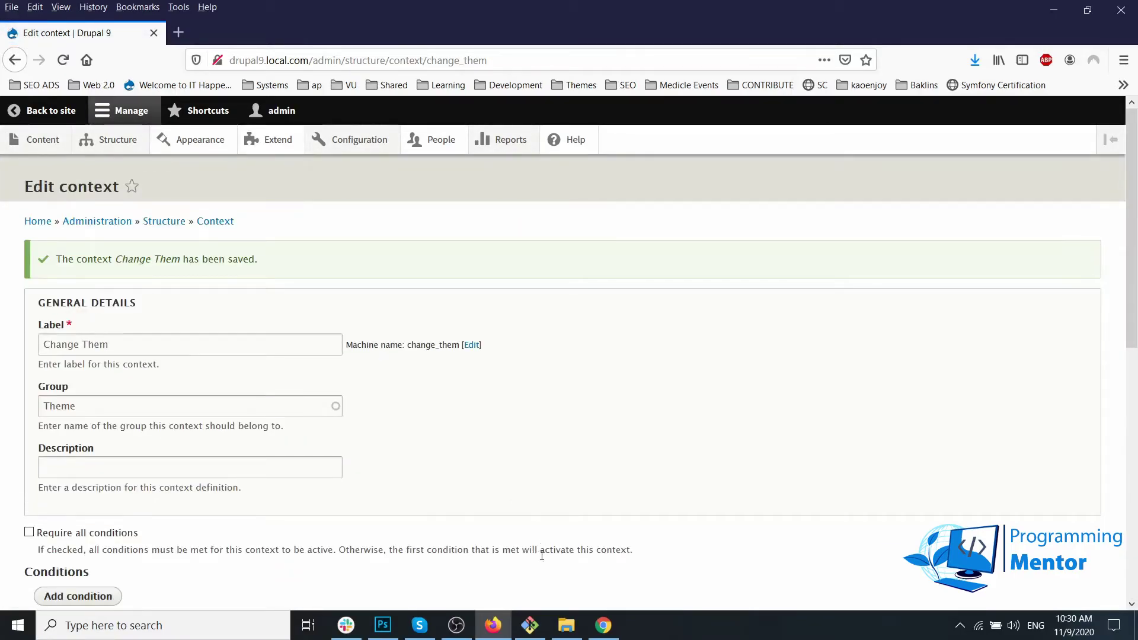
Step: Open the live site's home page in Chrome to check which theme it uses
{"action": "left_click", "coordinate": [610, 625]}
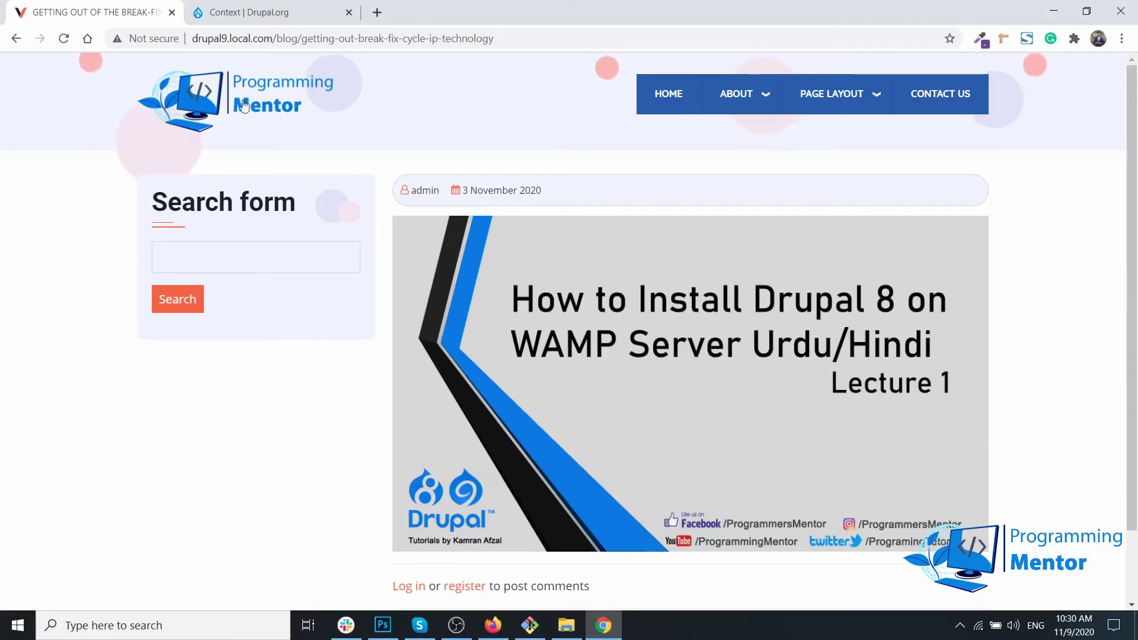
{"action": "left_click", "coordinate": [198, 110]}
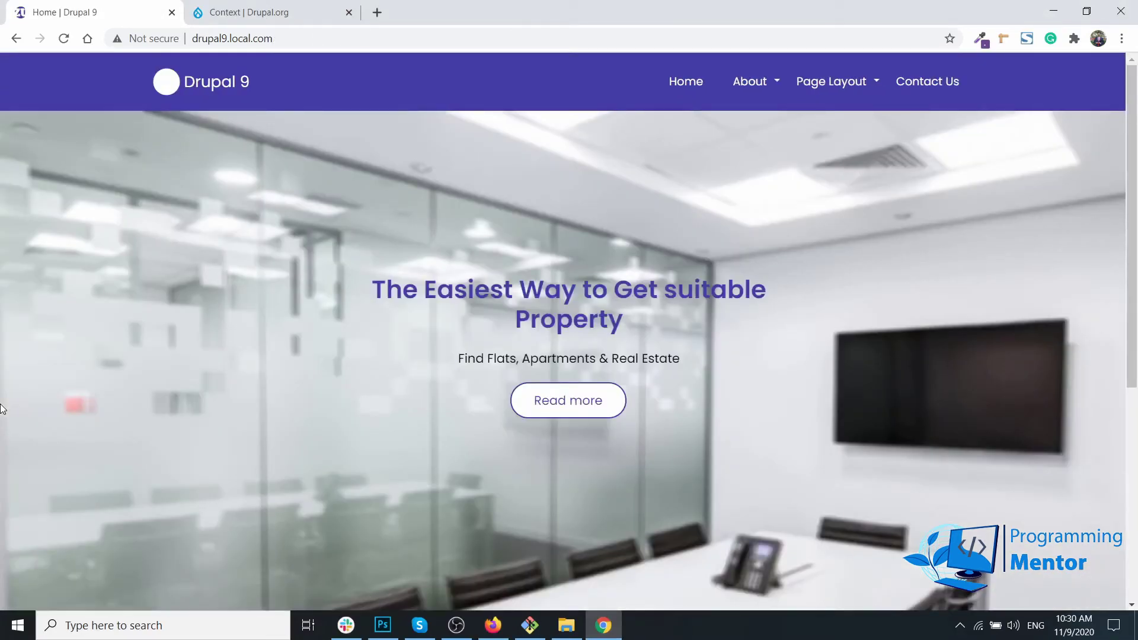
{"action": "scroll", "coordinate": [127, 371], "scroll_direction": "down", "scroll_amount": 6}
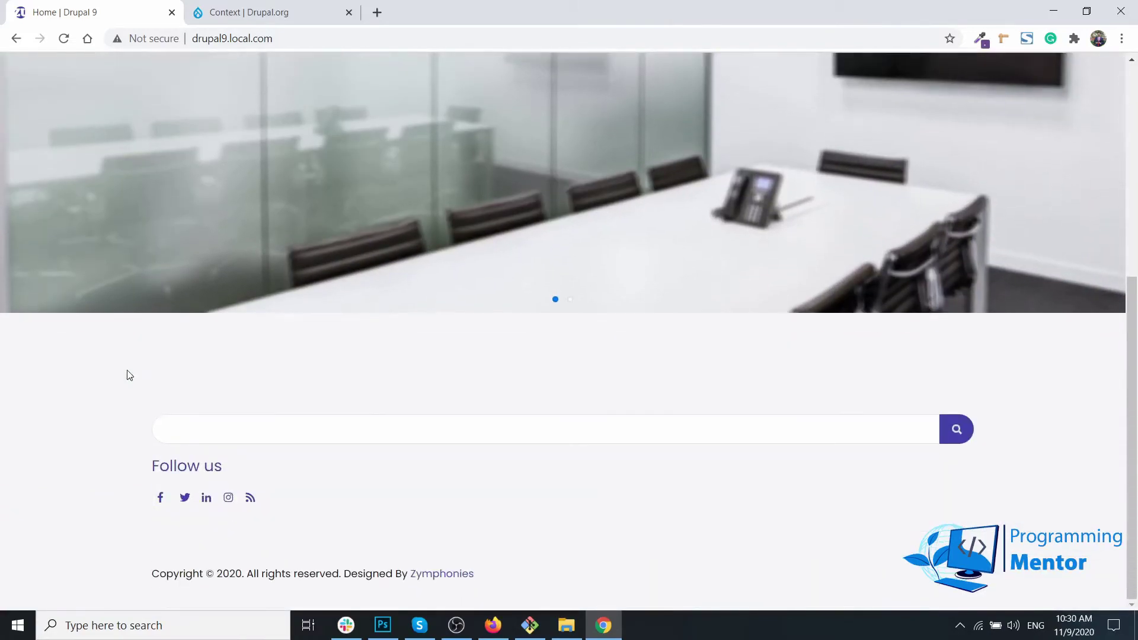
{"action": "scroll", "coordinate": [129, 375], "scroll_direction": "up", "scroll_amount": 6}
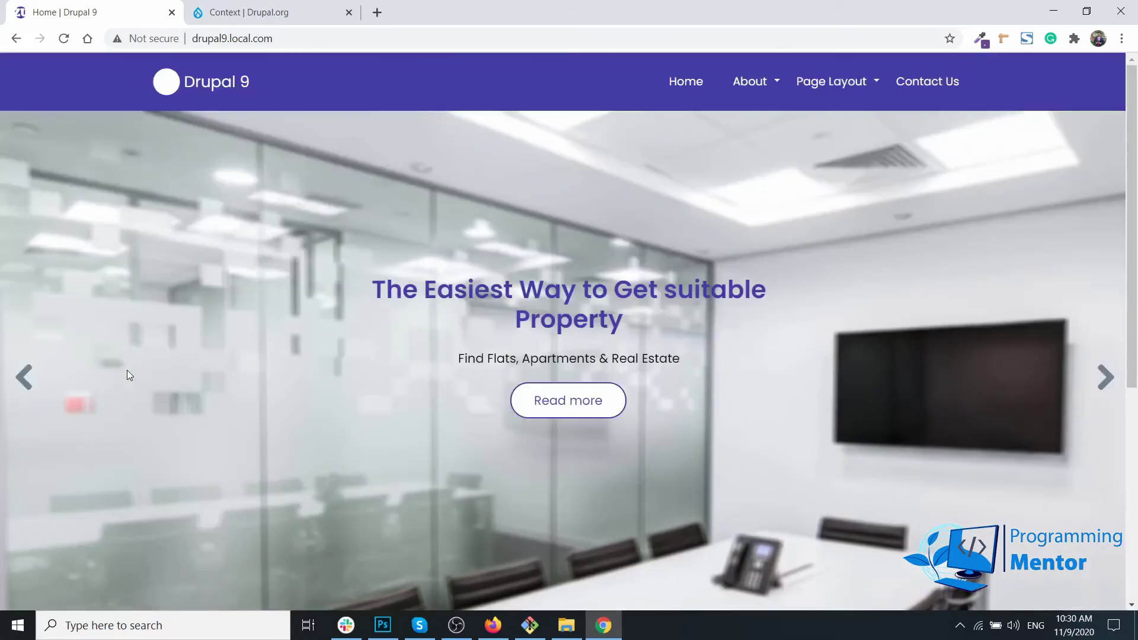
Step: View the Blog page from the About menu
{"action": "mouse_move", "coordinate": [758, 84]}
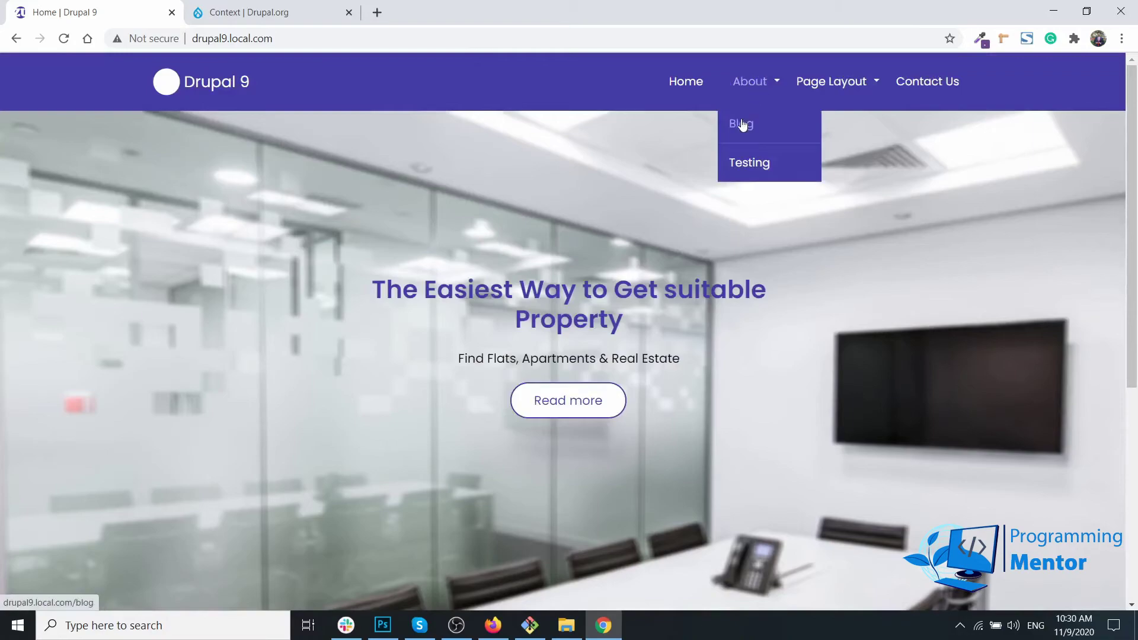
{"action": "left_click", "coordinate": [739, 122]}
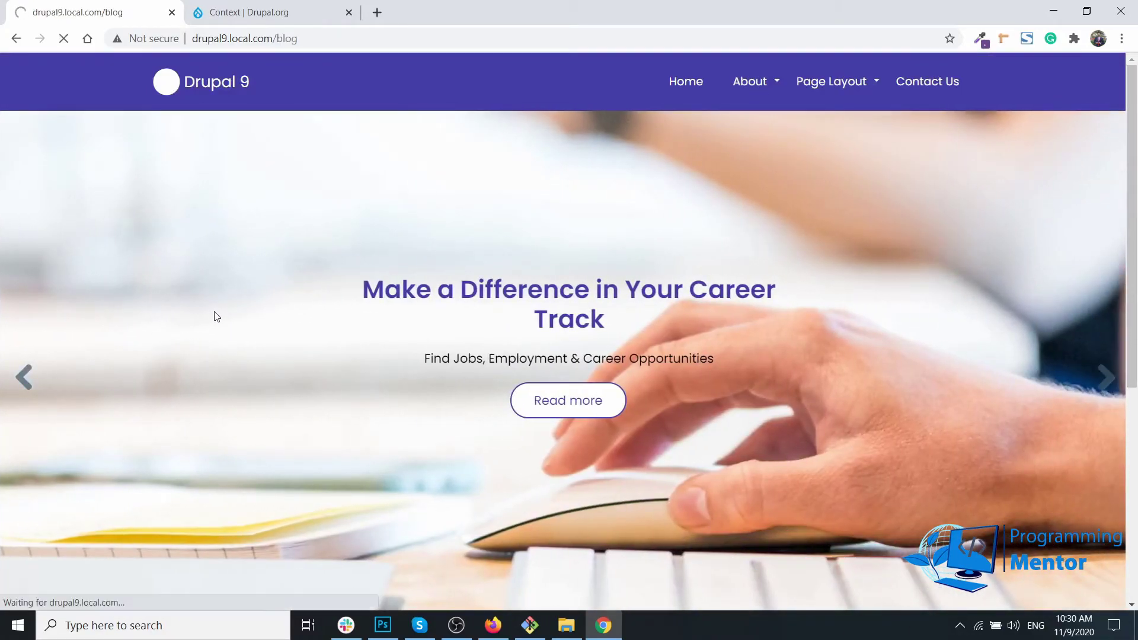
{"action": "scroll", "coordinate": [216, 317], "scroll_direction": "down", "scroll_amount": 2}
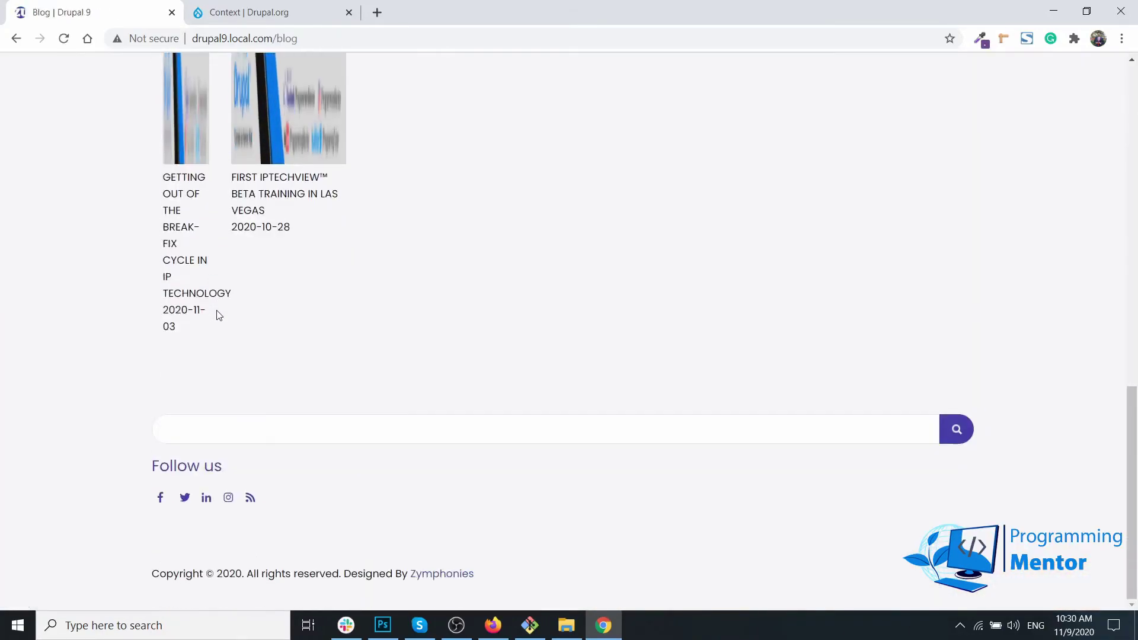
{"action": "scroll", "coordinate": [174, 253], "scroll_direction": "up", "scroll_amount": 1}
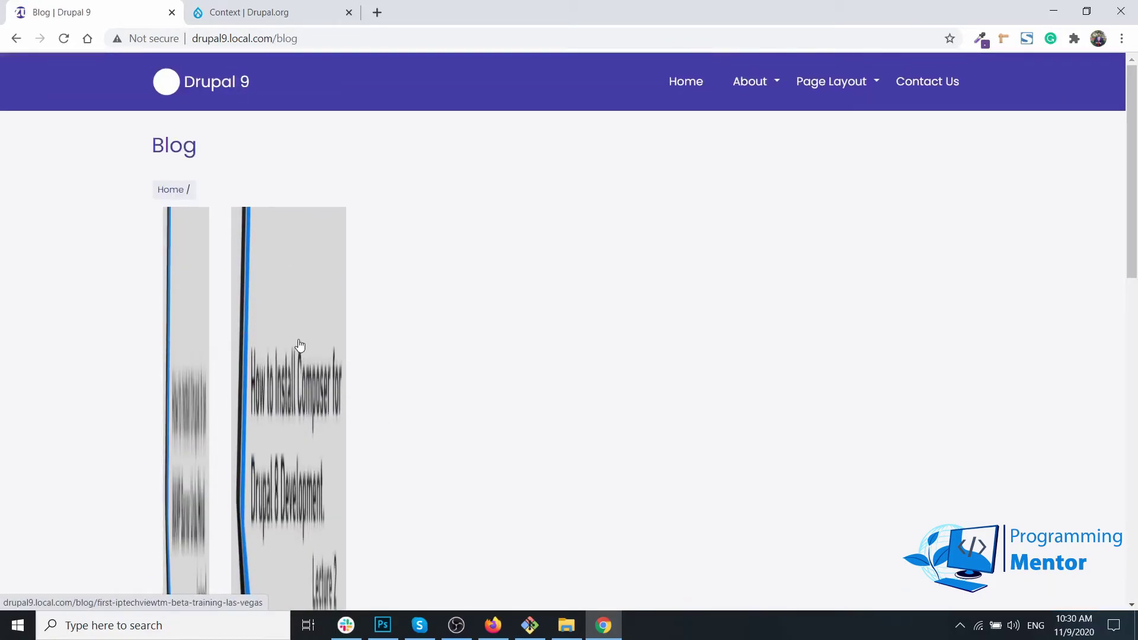
Step: Check the Website feedback contact page via Contact Us
{"action": "left_click", "coordinate": [918, 88]}
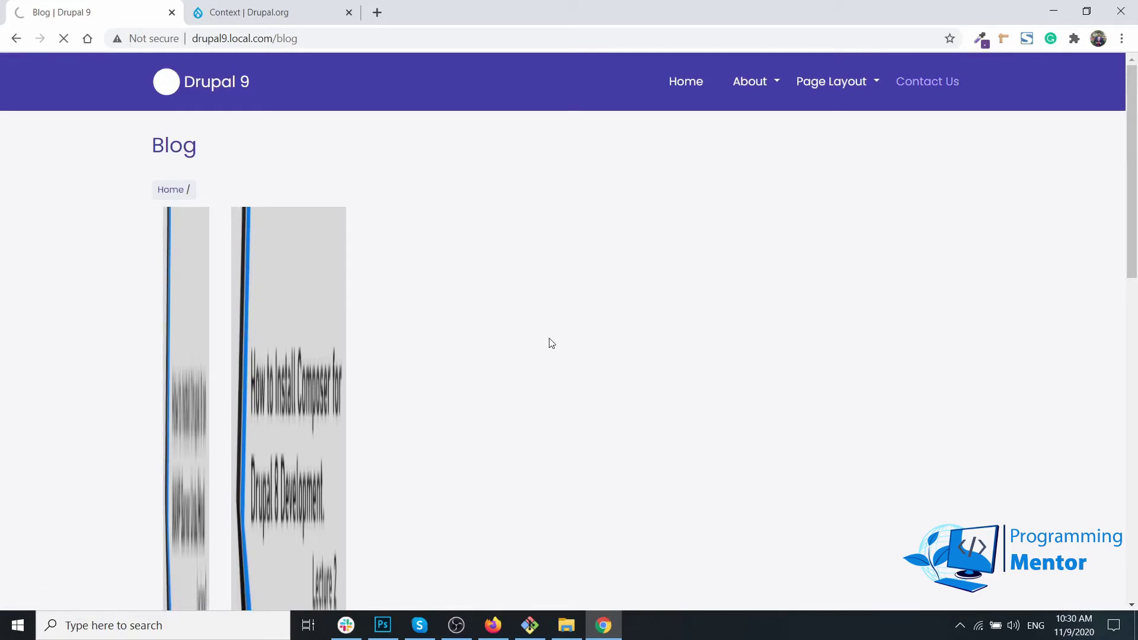
{"action": "scroll", "coordinate": [453, 314], "scroll_direction": "down", "scroll_amount": 6}
{"action": "scroll", "coordinate": [457, 320], "scroll_direction": "up", "scroll_amount": 6}
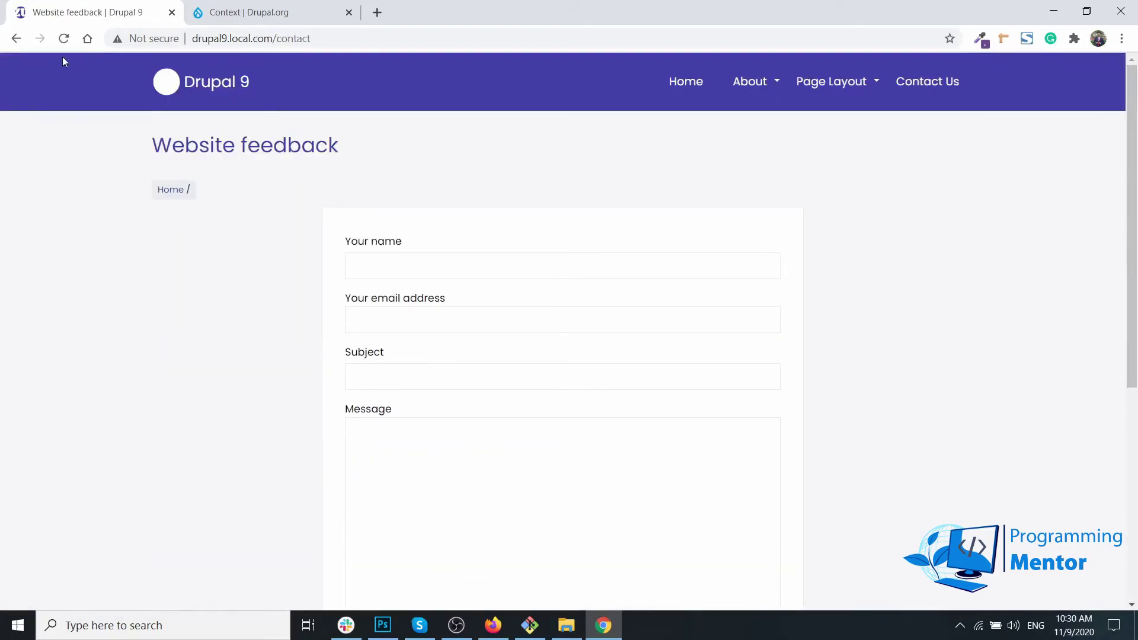
{"action": "scroll", "coordinate": [865, 460], "scroll_direction": "down", "scroll_amount": 6}
{"action": "scroll", "coordinate": [866, 460], "scroll_direction": "up", "scroll_amount": 6}
Step: Log in at the /user page with the site user's username and password
{"action": "double_click", "coordinate": [291, 39]}
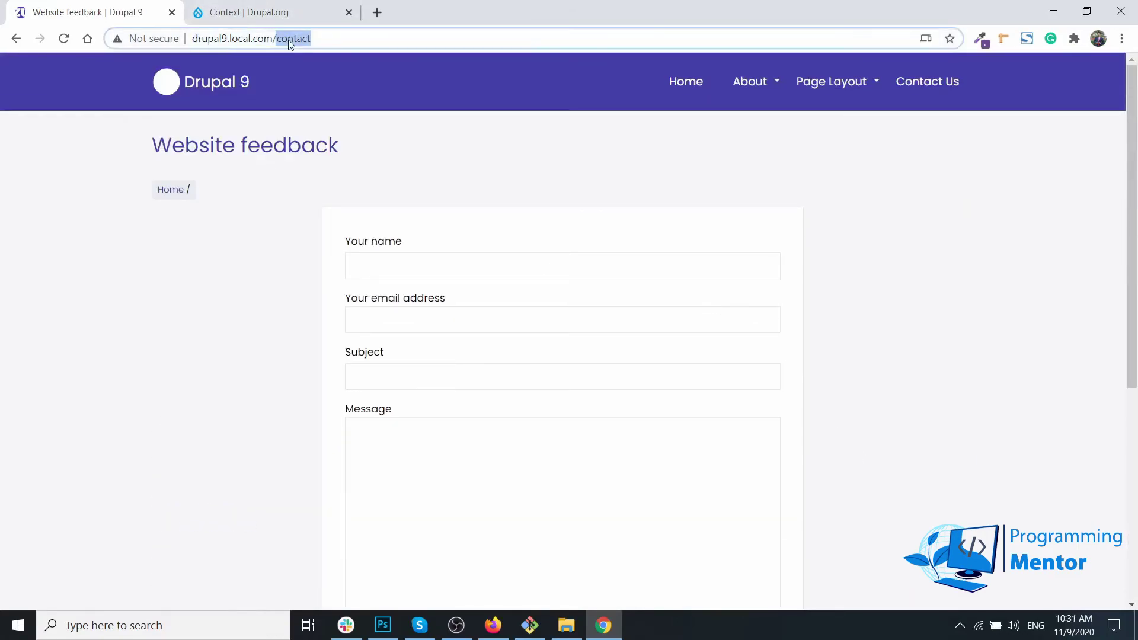
{"action": "type", "text": "u"}
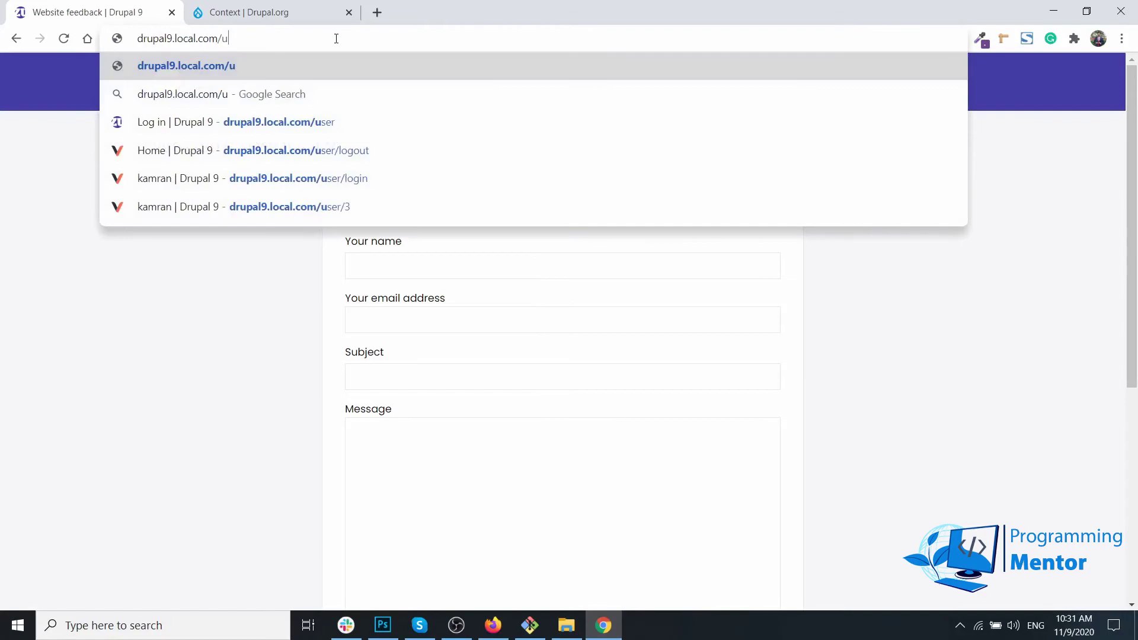
{"action": "type", "text": "ser"}
{"action": "key", "text": "Return"}
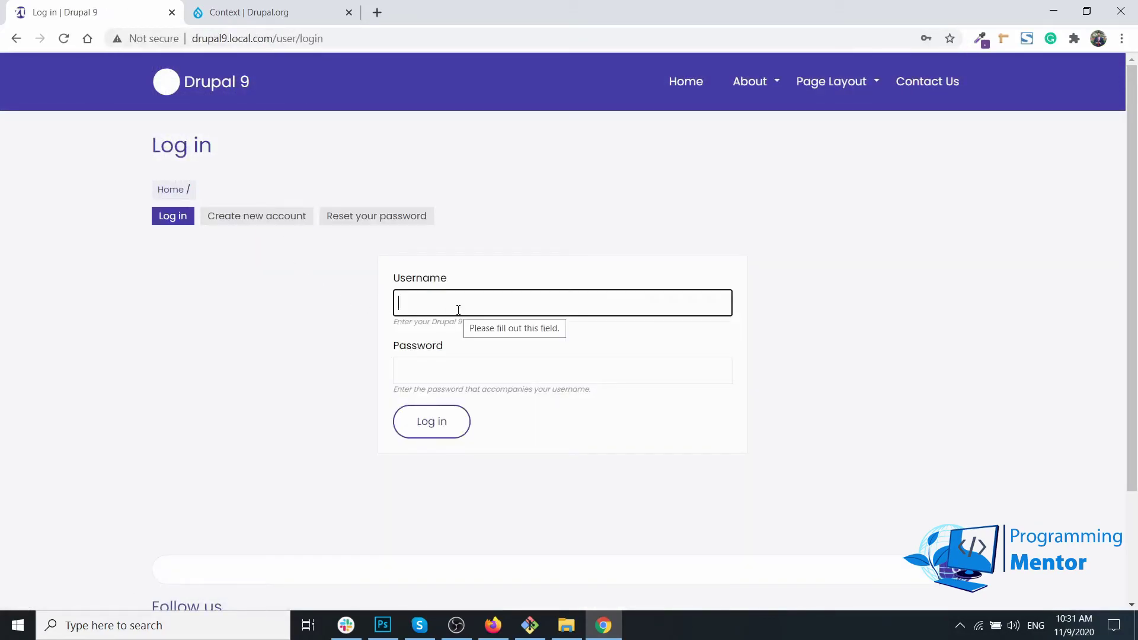
{"action": "type", "text": "kamran"}
{"action": "key", "text": "Tab"}
{"action": "type", "text": "******"}
{"action": "key", "text": "Return"}
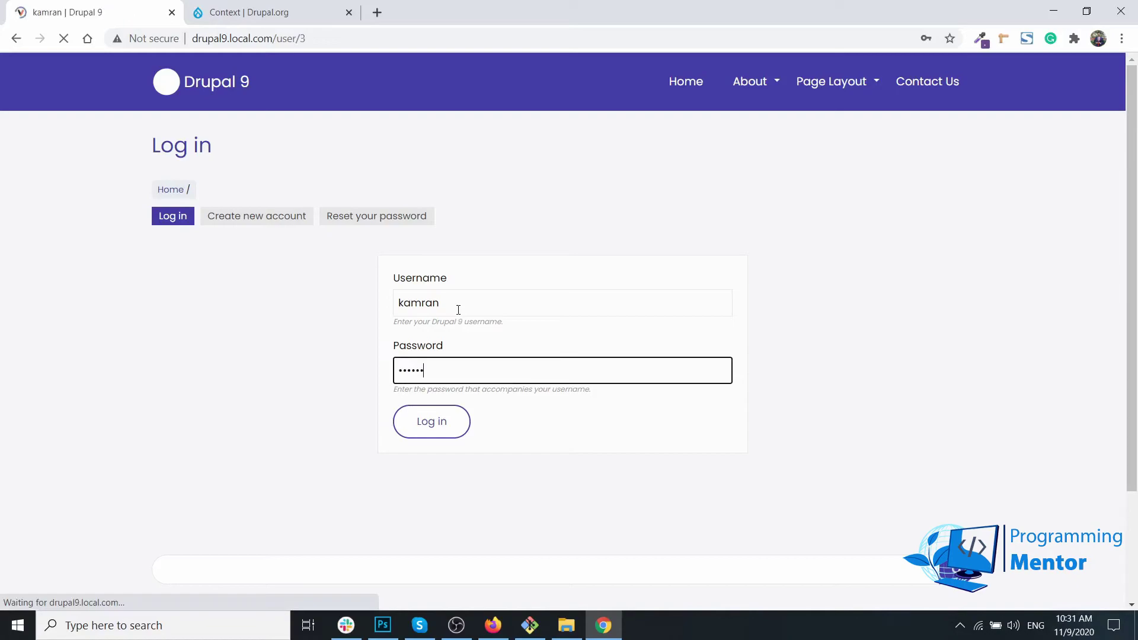
Step: Dismiss Chrome's save-password and compromised-password prompts and return to the site
{"action": "left_click", "coordinate": [867, 288]}
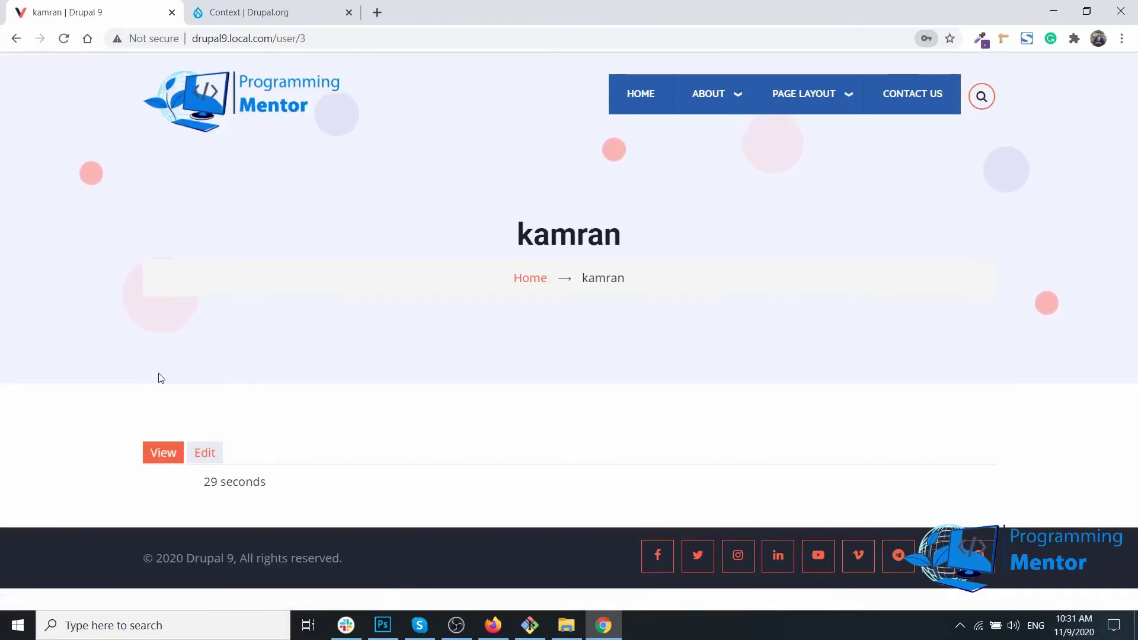
{"action": "left_click", "coordinate": [887, 219]}
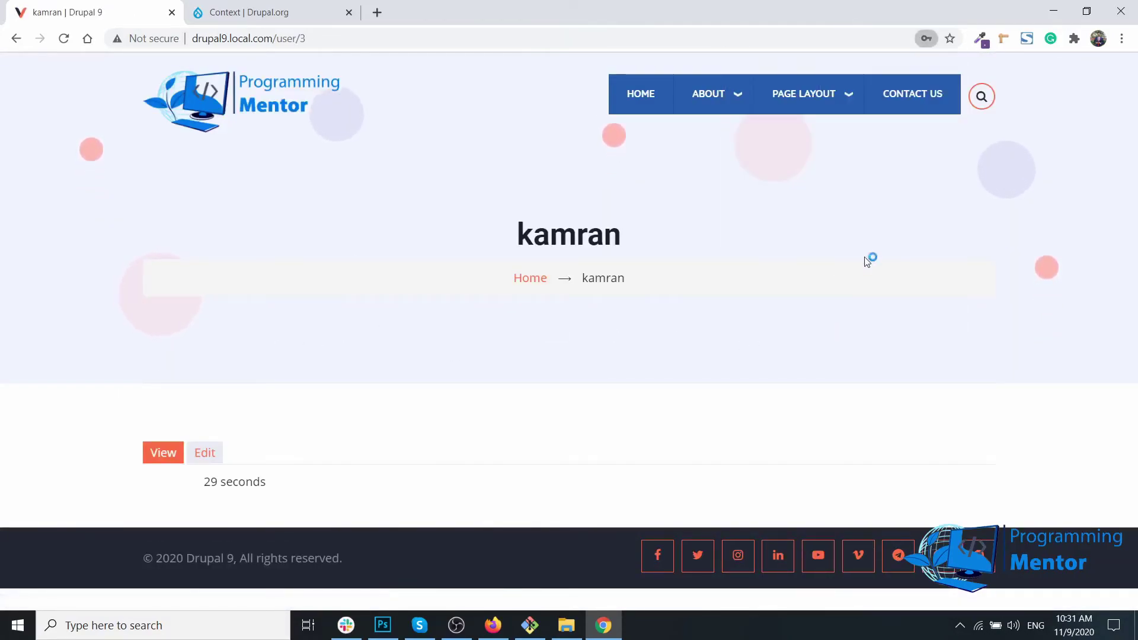
{"action": "left_click", "coordinate": [526, 13]}
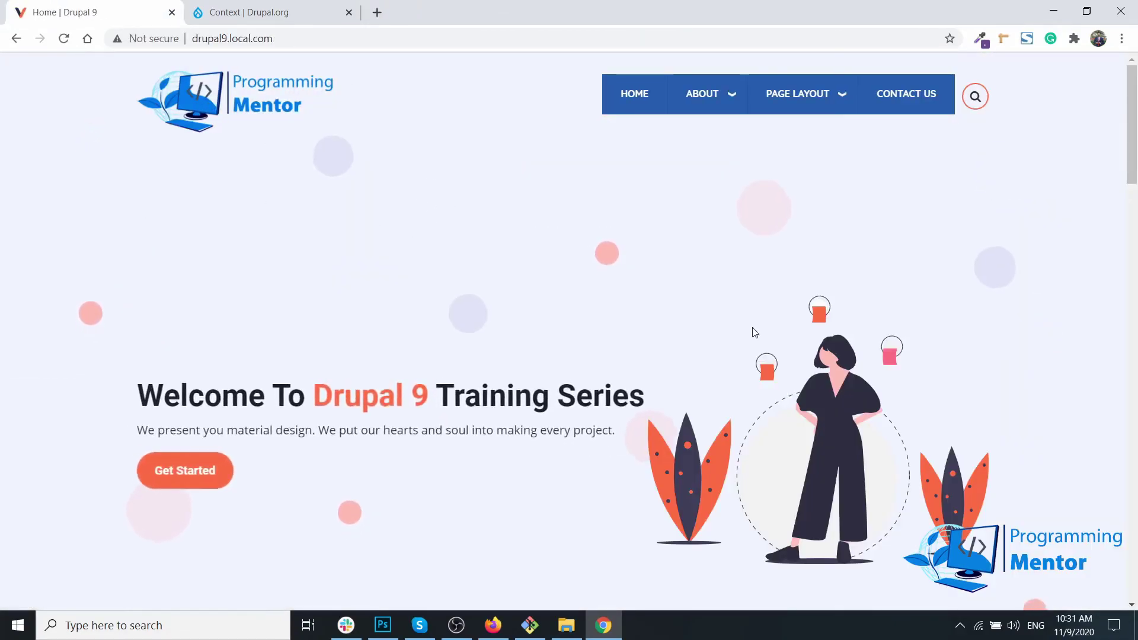
Step: Check the Blog page as the logged-in user, then return to the Change Them context in Firefox
{"action": "scroll", "coordinate": [726, 330], "scroll_direction": "down", "scroll_amount": 12}
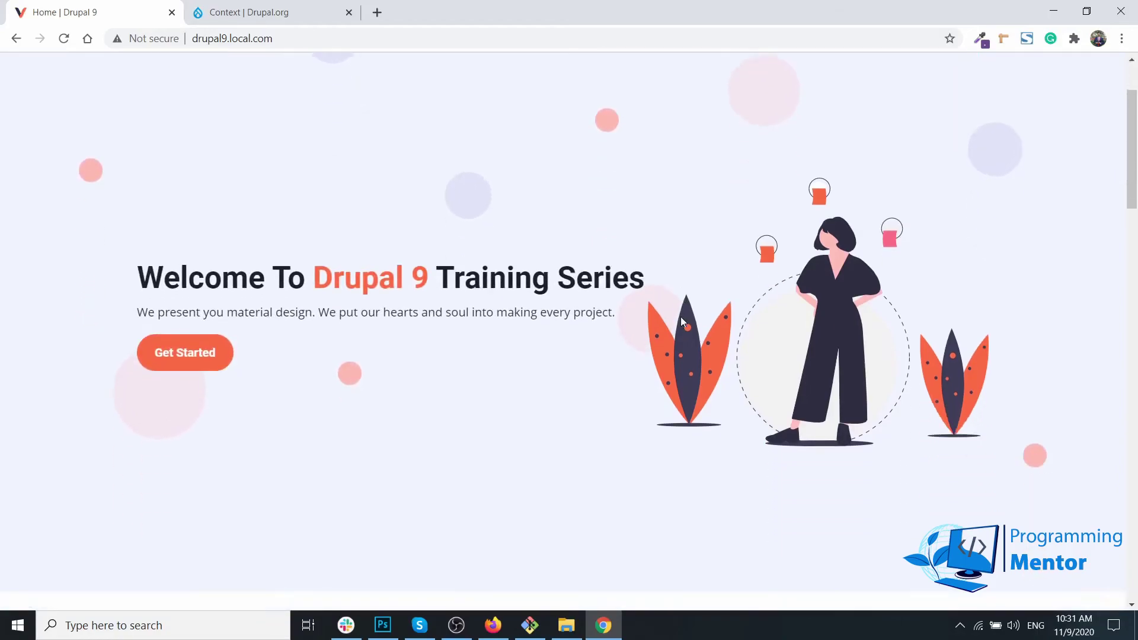
{"action": "scroll", "coordinate": [547, 321], "scroll_direction": "up", "scroll_amount": 12}
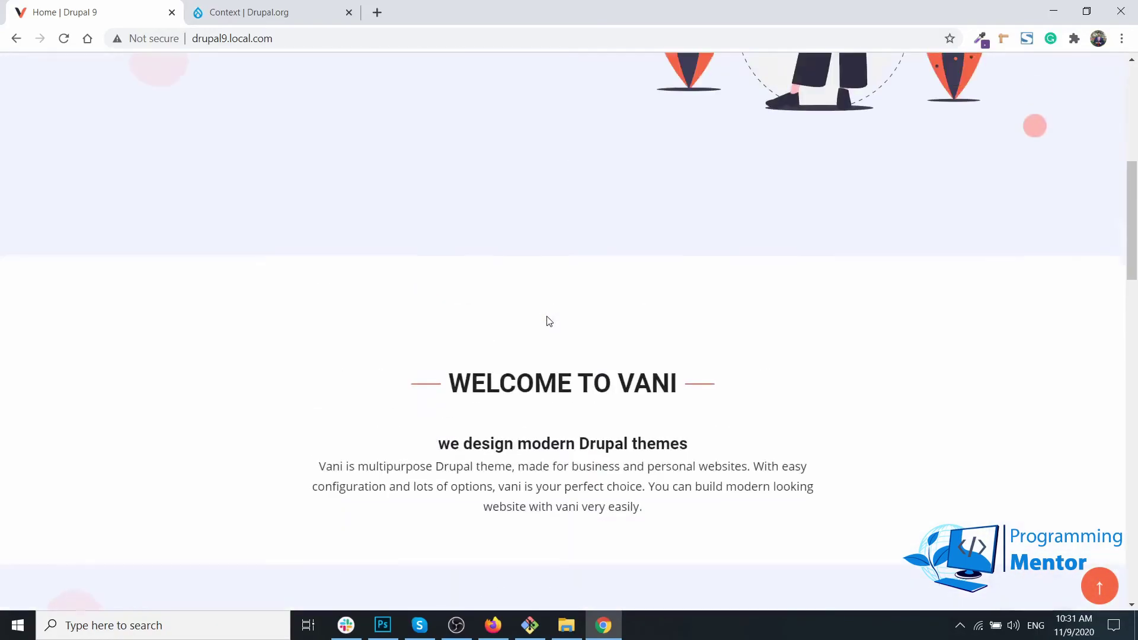
{"action": "mouse_move", "coordinate": [725, 93]}
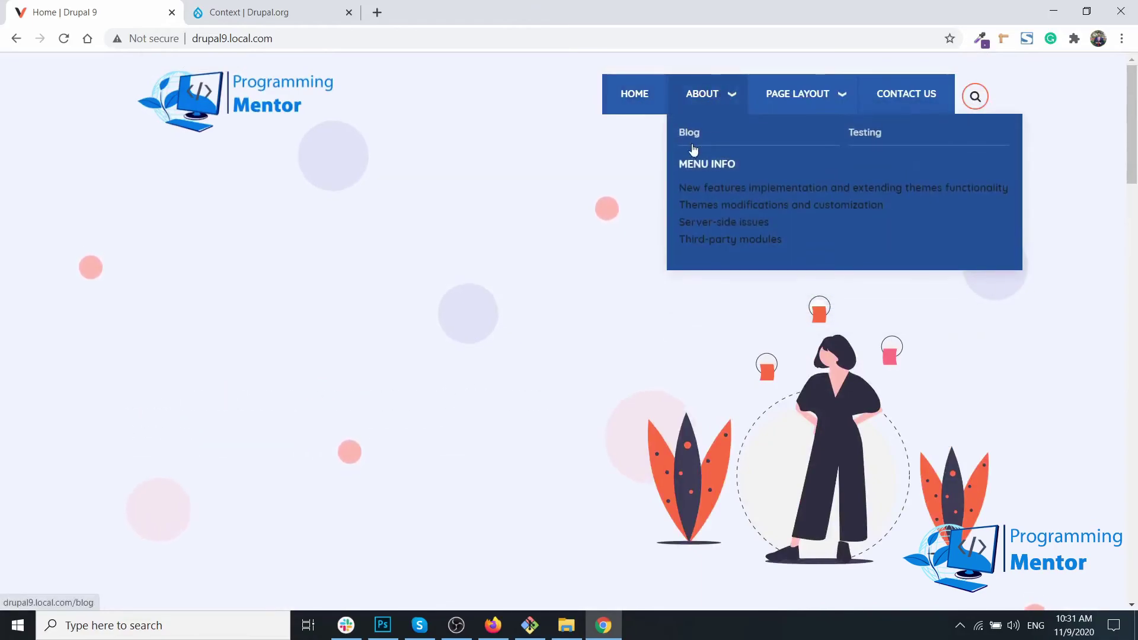
{"action": "left_click", "coordinate": [688, 140]}
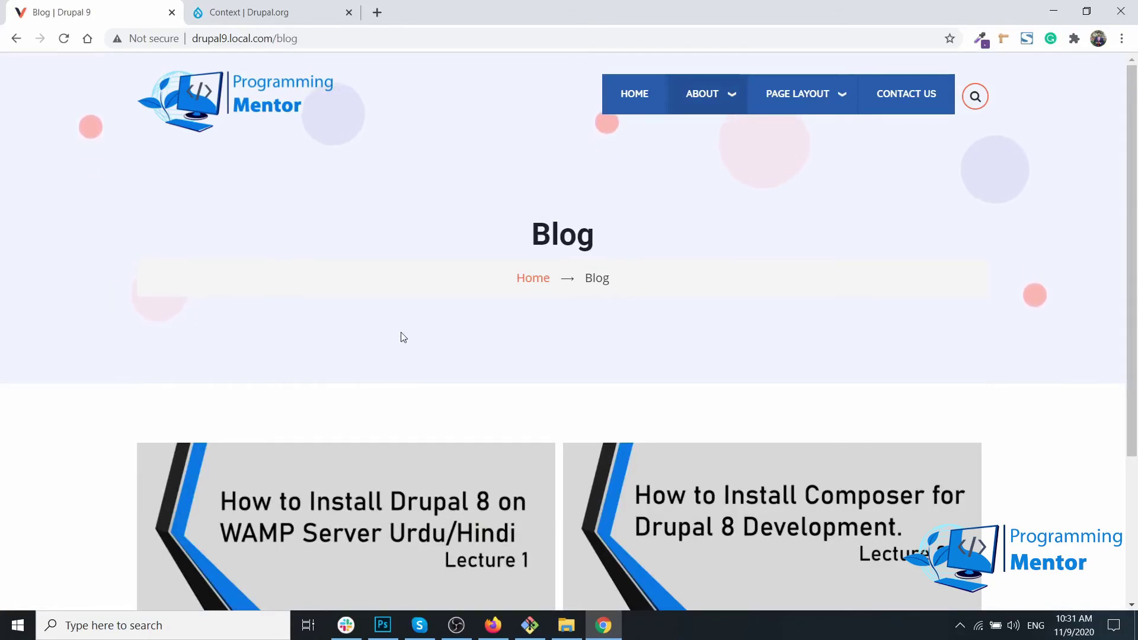
{"action": "scroll", "coordinate": [399, 335], "scroll_direction": "down", "scroll_amount": 2}
{"action": "scroll", "coordinate": [66, 384], "scroll_direction": "up", "scroll_amount": 2}
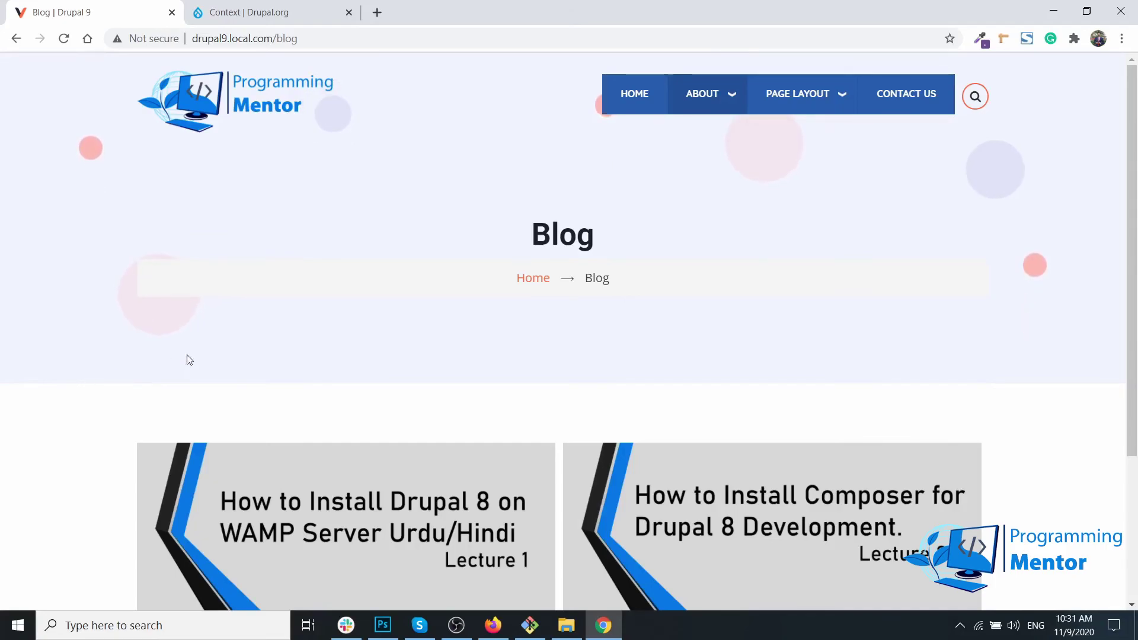
{"action": "key", "text": "alt+Tab"}
{"action": "scroll", "coordinate": [226, 382], "scroll_direction": "down", "scroll_amount": 8}
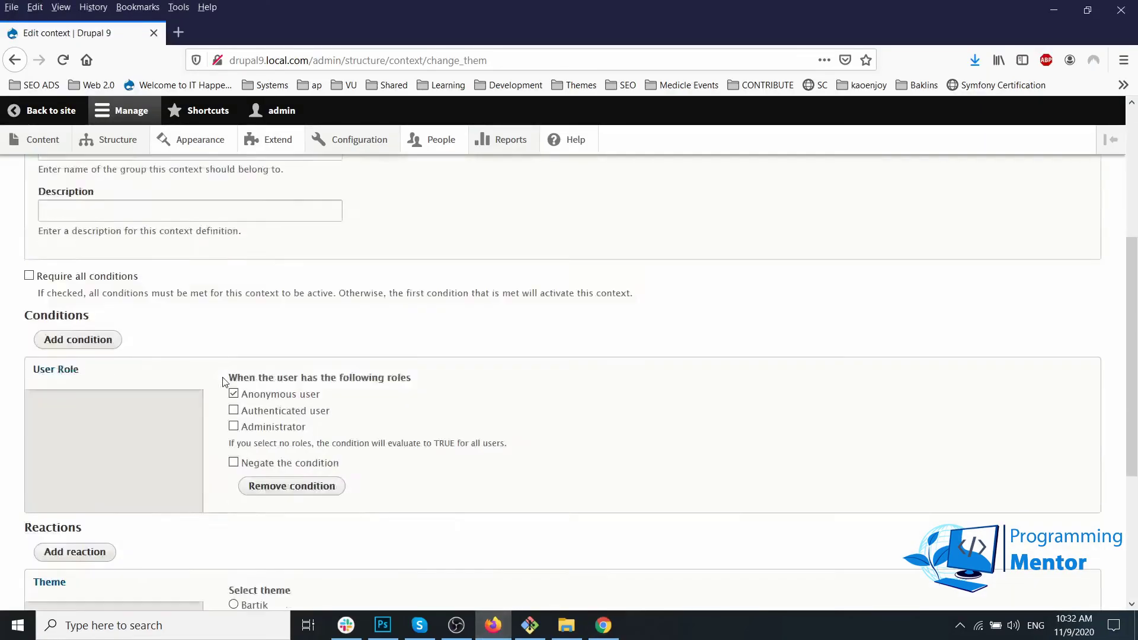
{"action": "scroll", "coordinate": [150, 344], "scroll_direction": "up", "scroll_amount": 3}
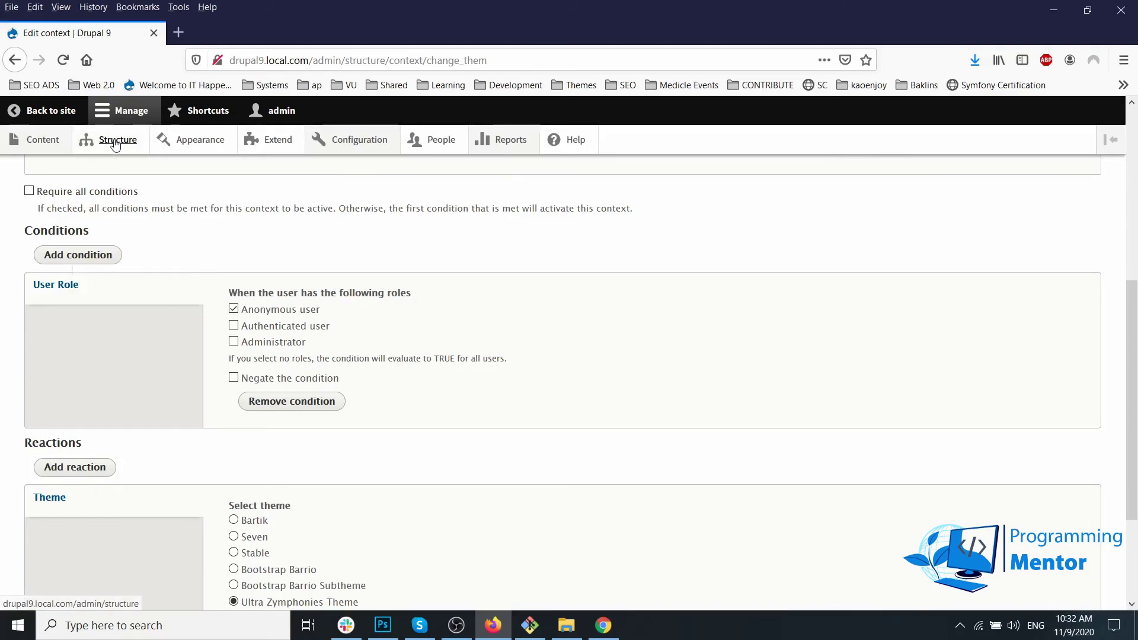
{"action": "mouse_move", "coordinate": [115, 145]}
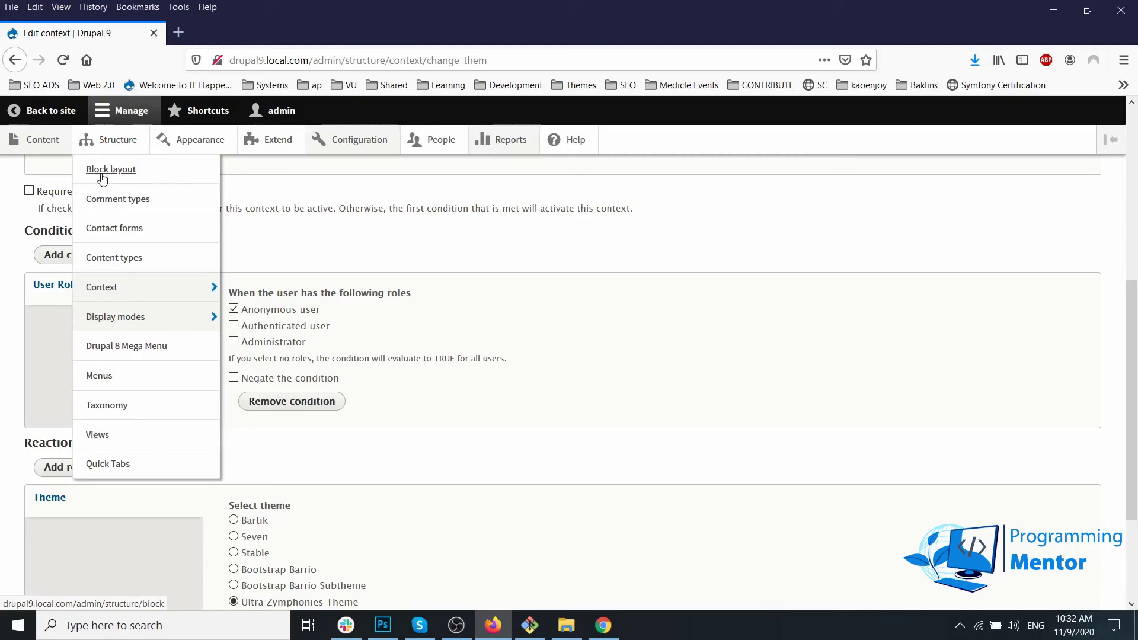